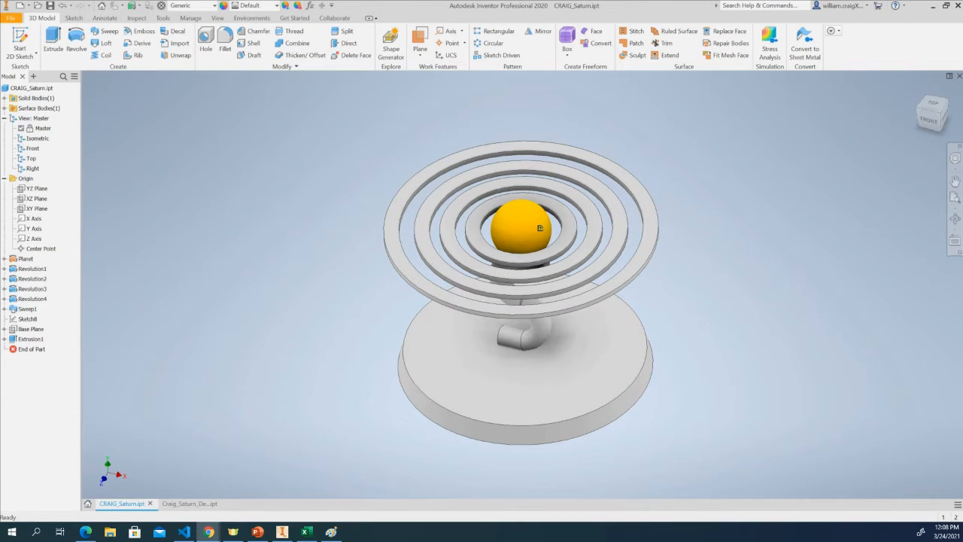
Review the Saturn planning drawing in Paint, and switch to the empty Saturn demo part in Inventor.
{"action": "key", "text": "alt+Tab"}
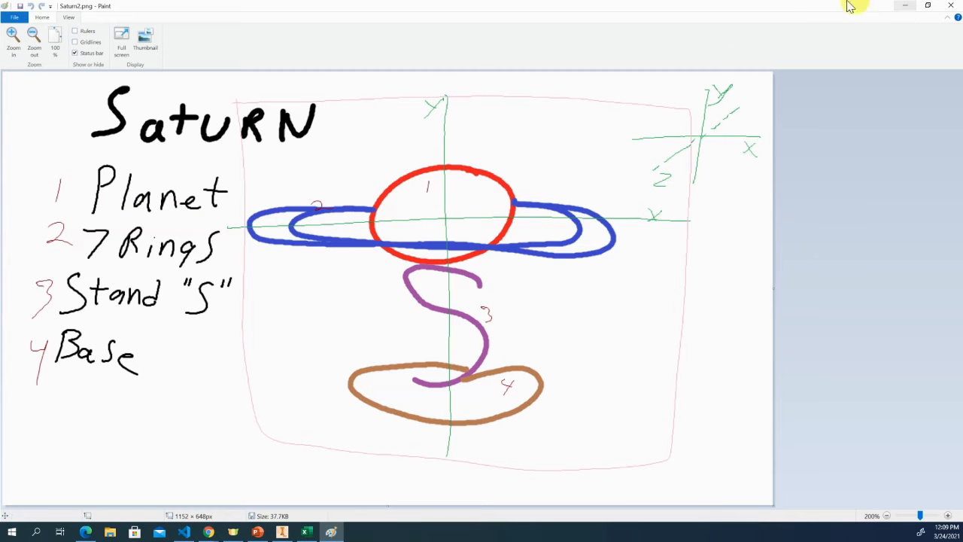
{"action": "left_click", "coordinate": [908, 7]}
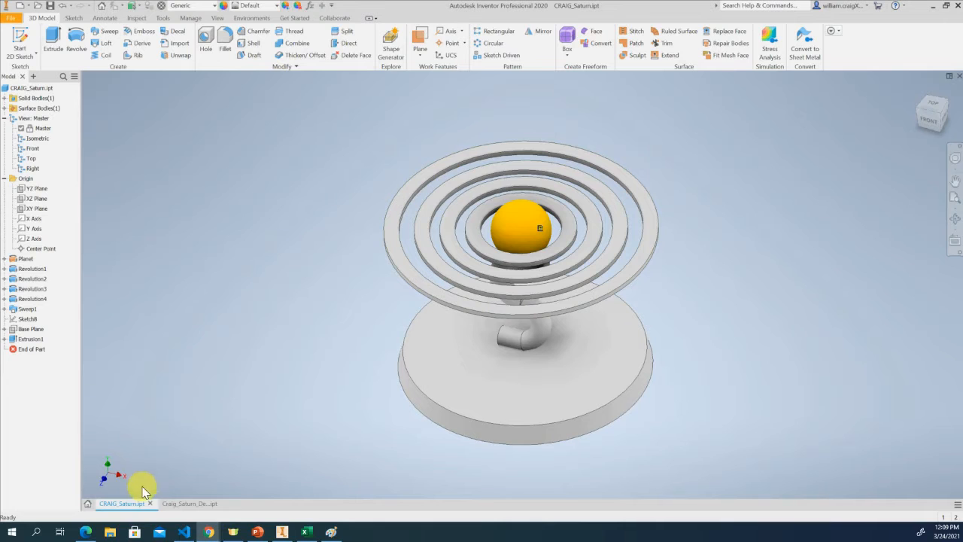
{"action": "left_click", "coordinate": [170, 506]}
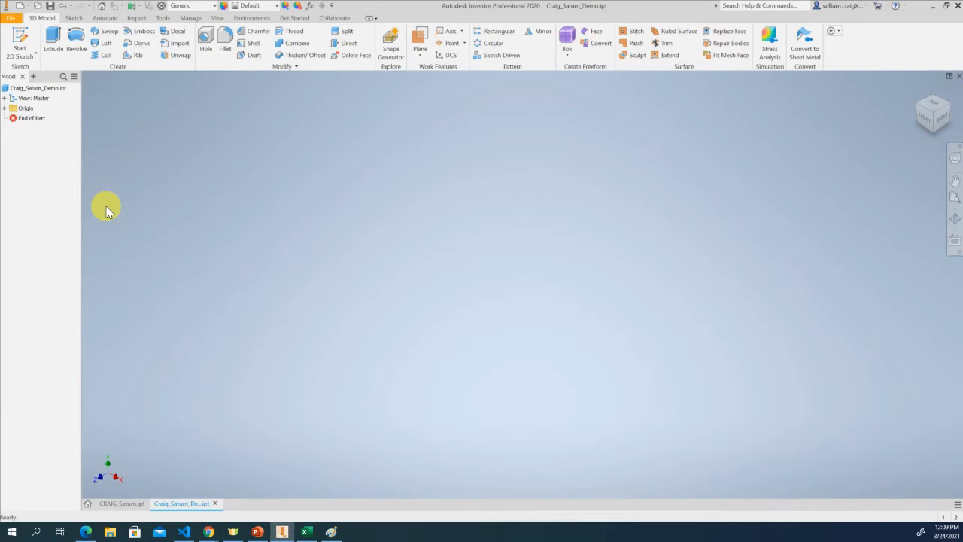
Start a 2D sketch on the XY origin plane.
{"action": "left_click", "coordinate": [5, 110]}
{"action": "left_click", "coordinate": [18, 36]}
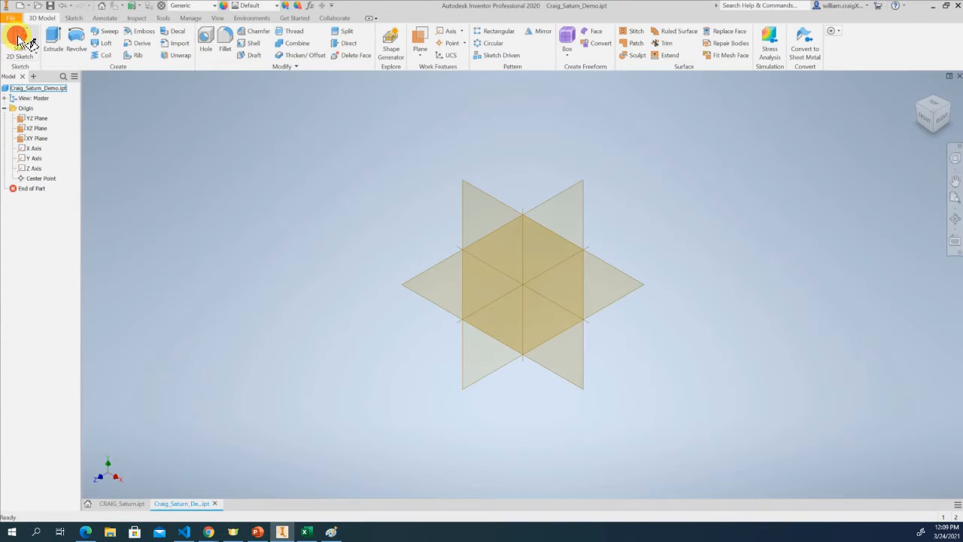
{"action": "left_click", "coordinate": [475, 163]}
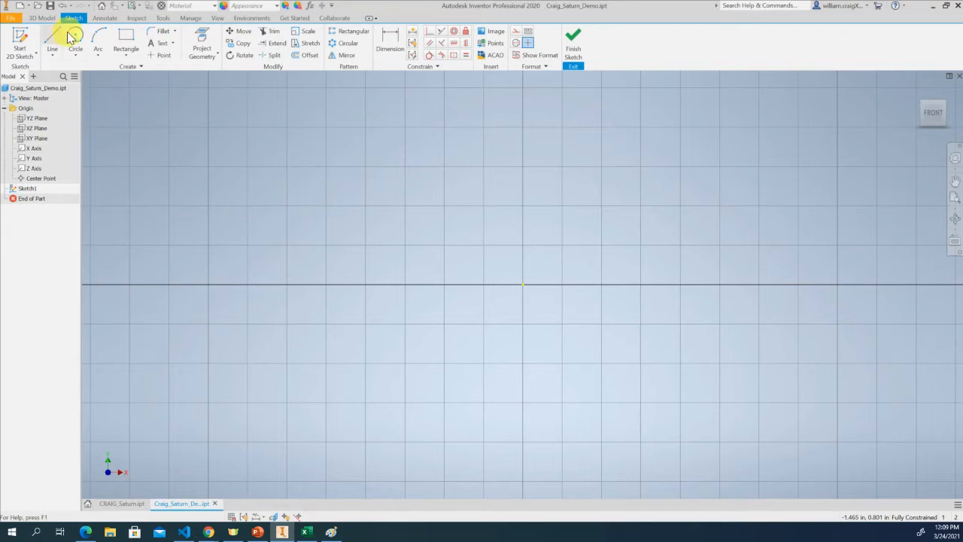
Draw a three-point arc for the planet with a 6 in chord at 90 degrees and a radius of 6/2.
{"action": "left_click", "coordinate": [98, 36]}
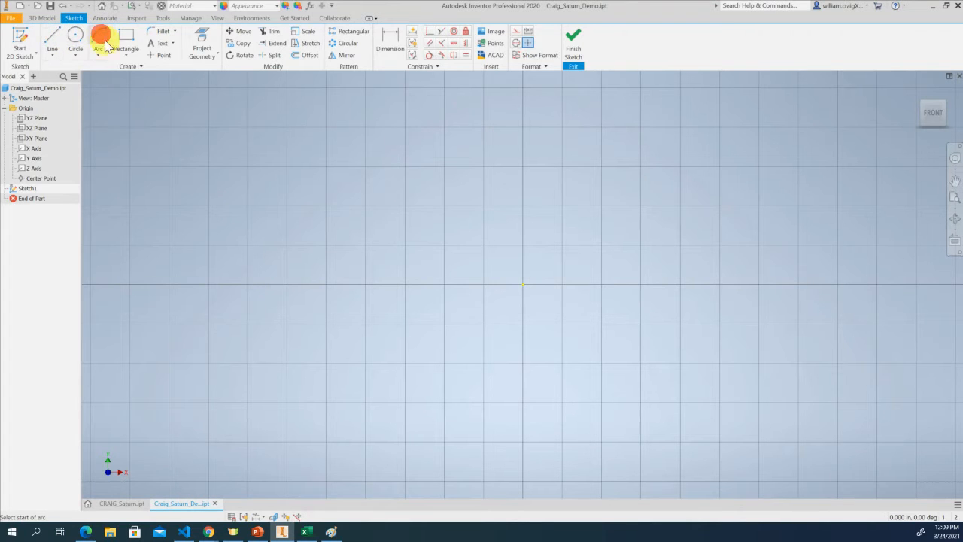
{"action": "left_click", "coordinate": [624, 158]}
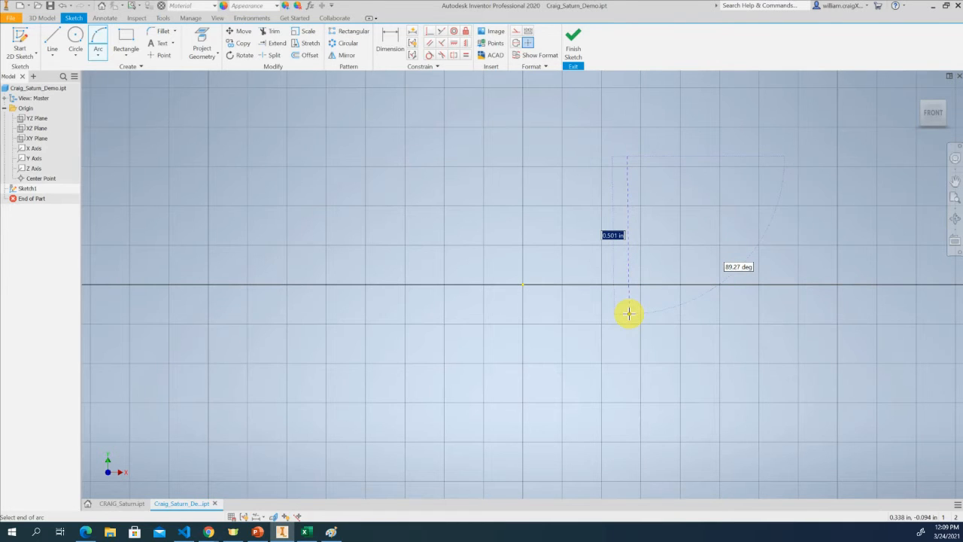
{"action": "key", "text": "Tab"}
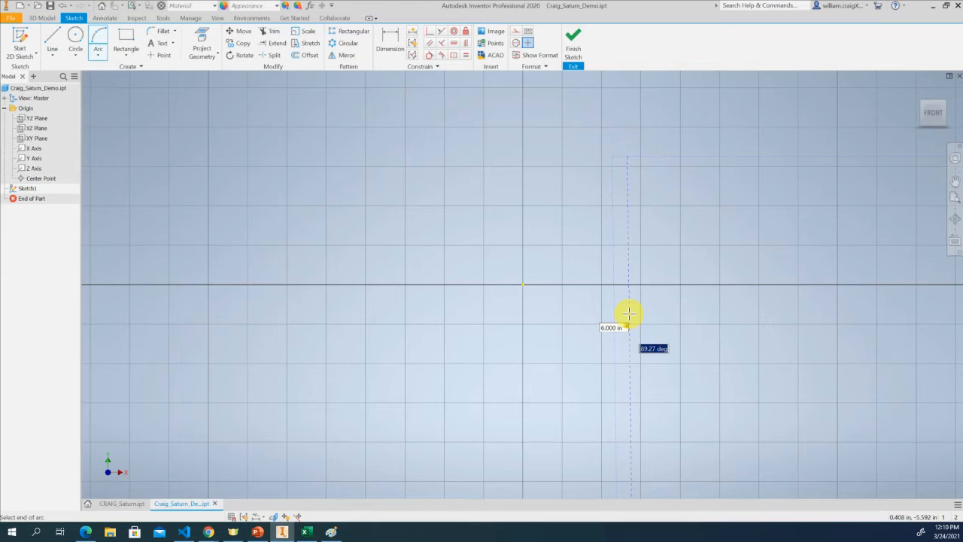
{"action": "left_click", "coordinate": [629, 313]}
{"action": "type", "text": "90"}
{"action": "key", "text": "Tab"}
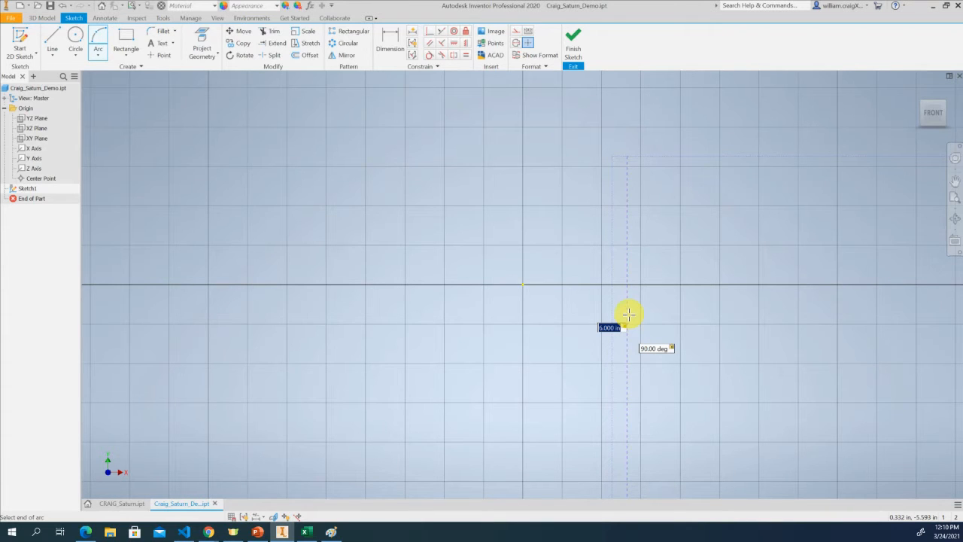
{"action": "left_click", "coordinate": [680, 357]}
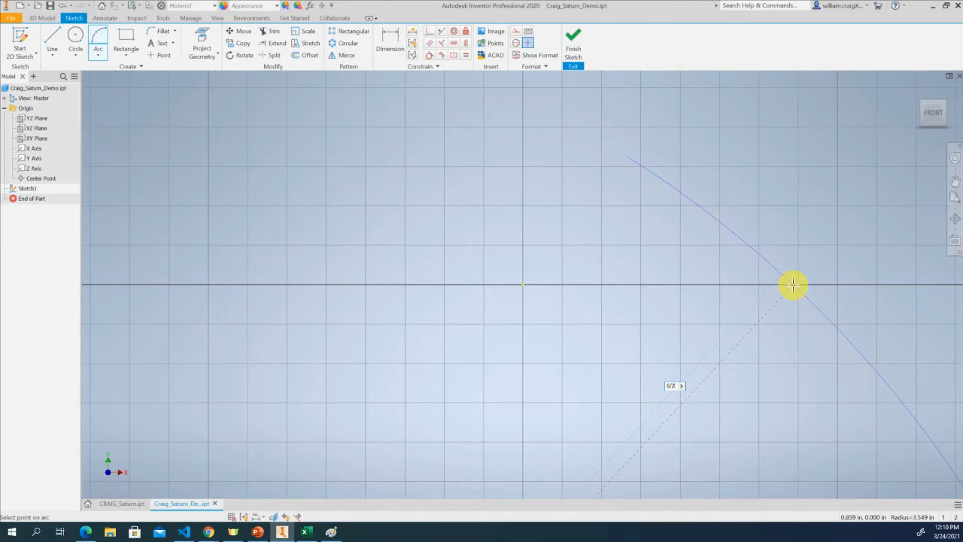
{"action": "left_click", "coordinate": [794, 284]}
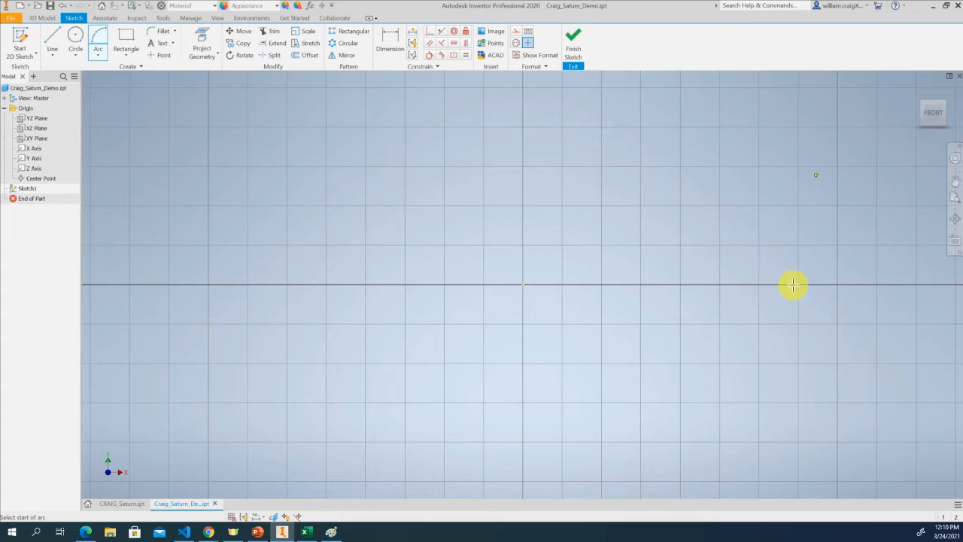
Close the half circle with a vertical line joining the arc's two endpoints.
{"action": "scroll", "coordinate": [784, 282], "scroll_direction": "down", "scroll_amount": 2}
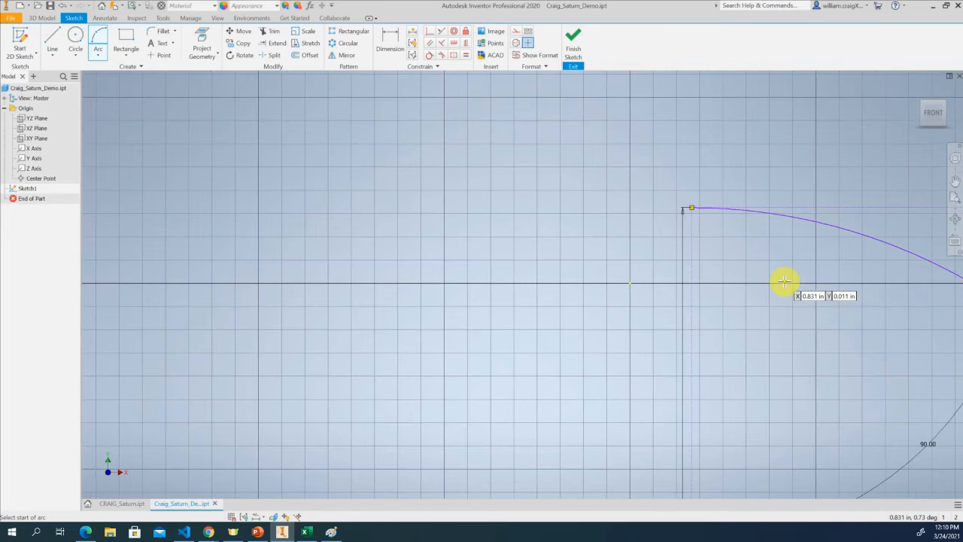
{"action": "scroll", "coordinate": [784, 281], "scroll_direction": "down", "scroll_amount": 4}
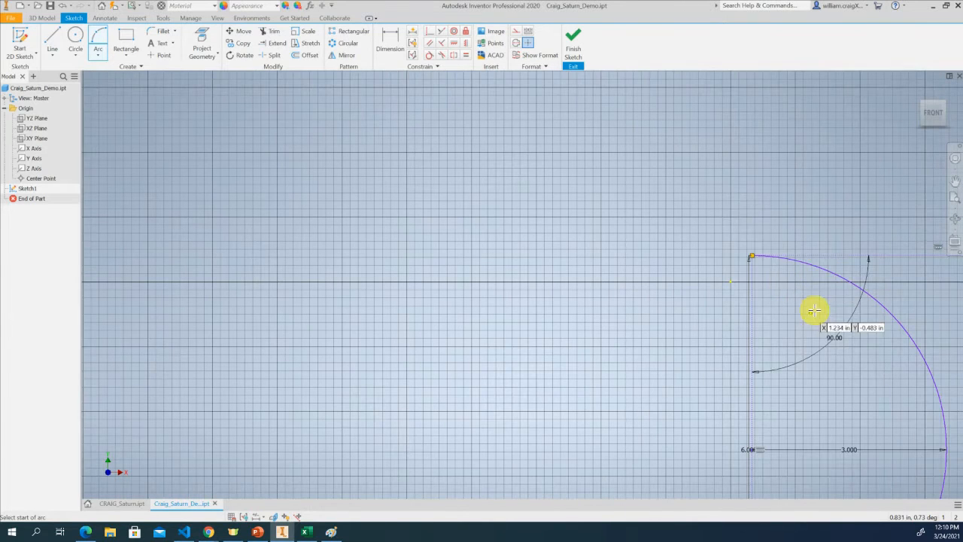
{"action": "mouse_move", "coordinate": [675, 237]}
{"action": "middle_mouse_down"}
{"action": "mouse_move", "coordinate": [646, 219]}
{"action": "mouse_move", "coordinate": [582, 209]}
{"action": "middle_mouse_up"}
{"action": "scroll", "coordinate": [625, 216], "scroll_direction": "down", "scroll_amount": 2}
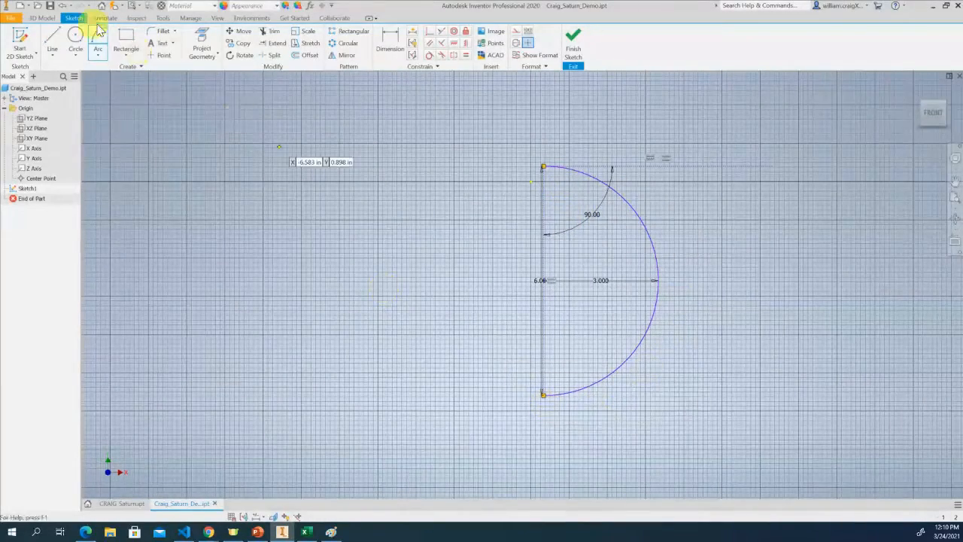
{"action": "left_click", "coordinate": [59, 39]}
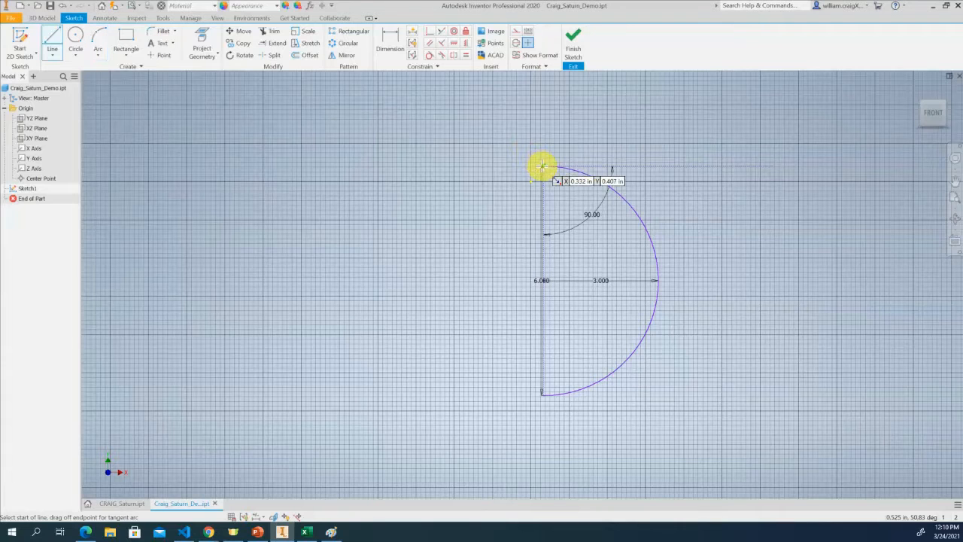
{"action": "left_click", "coordinate": [543, 166]}
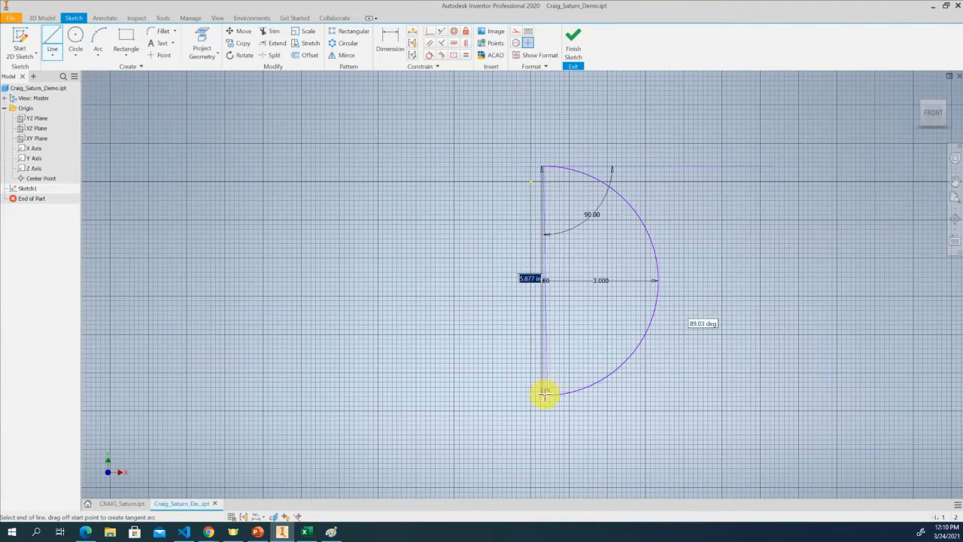
{"action": "scroll", "coordinate": [543, 393], "scroll_direction": "down", "scroll_amount": 5}
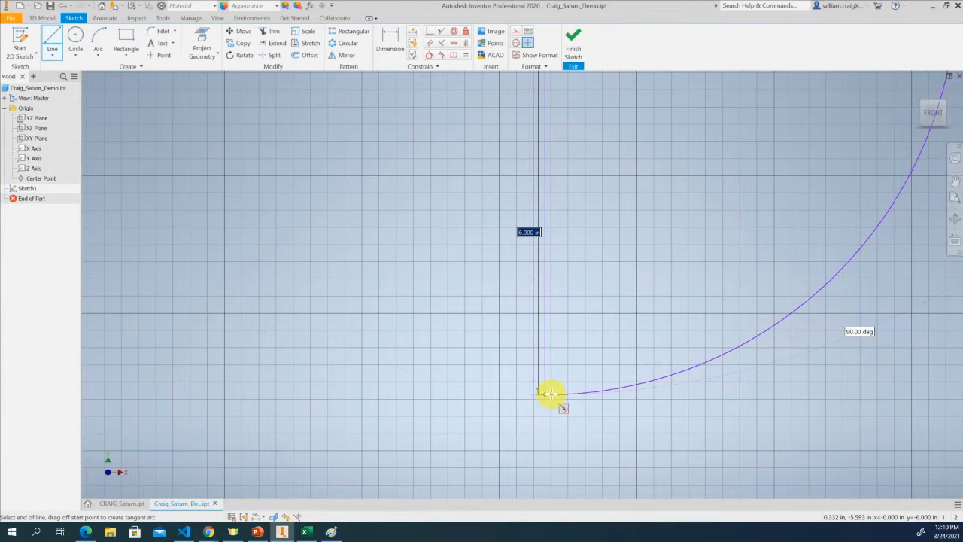
{"action": "left_click", "coordinate": [544, 393]}
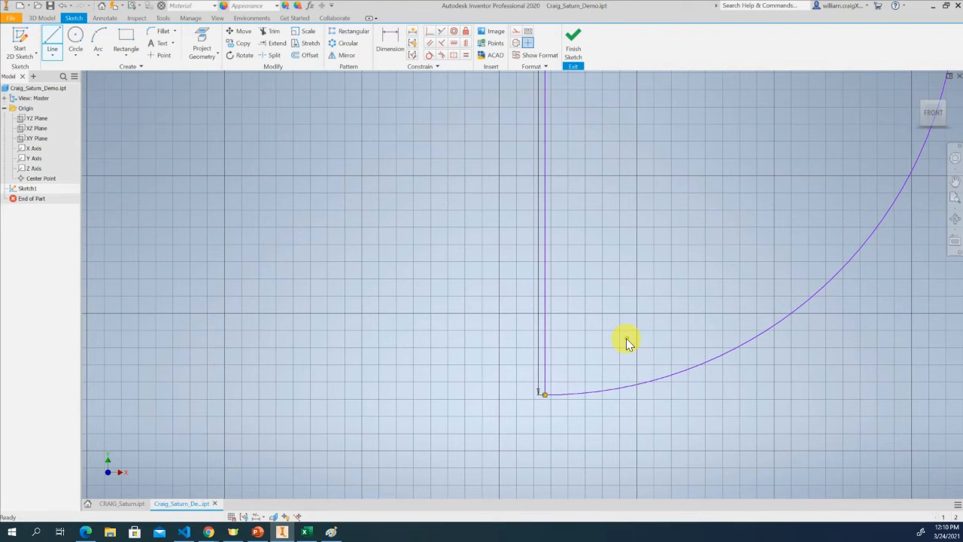
{"action": "key", "text": "Escape"}
Try to dimension the half circle's straight edge from the Y axis.
{"action": "scroll", "coordinate": [627, 338], "scroll_direction": "up", "scroll_amount": 6}
{"action": "middle_click_drag", "start_coordinate": [614, 329], "coordinate": [576, 326]}
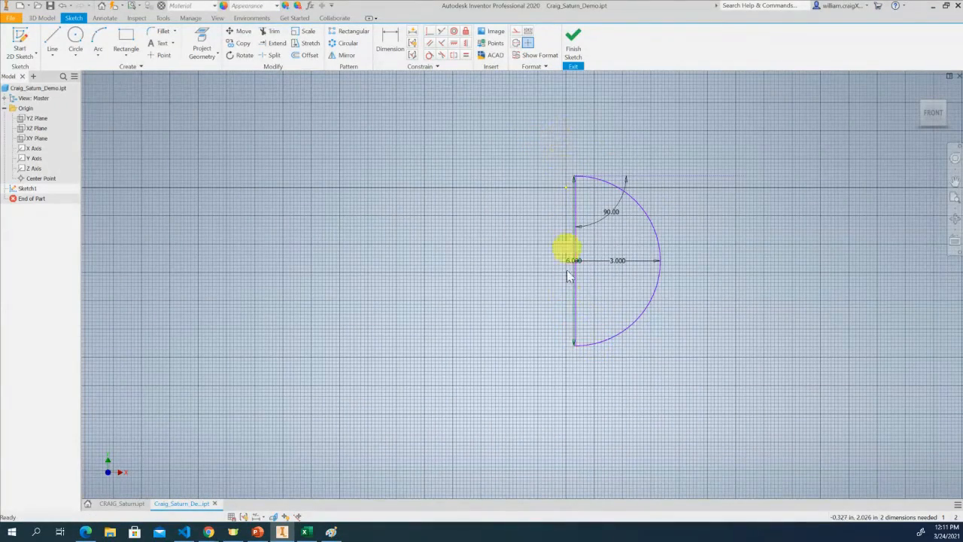
{"action": "left_click", "coordinate": [576, 339]}
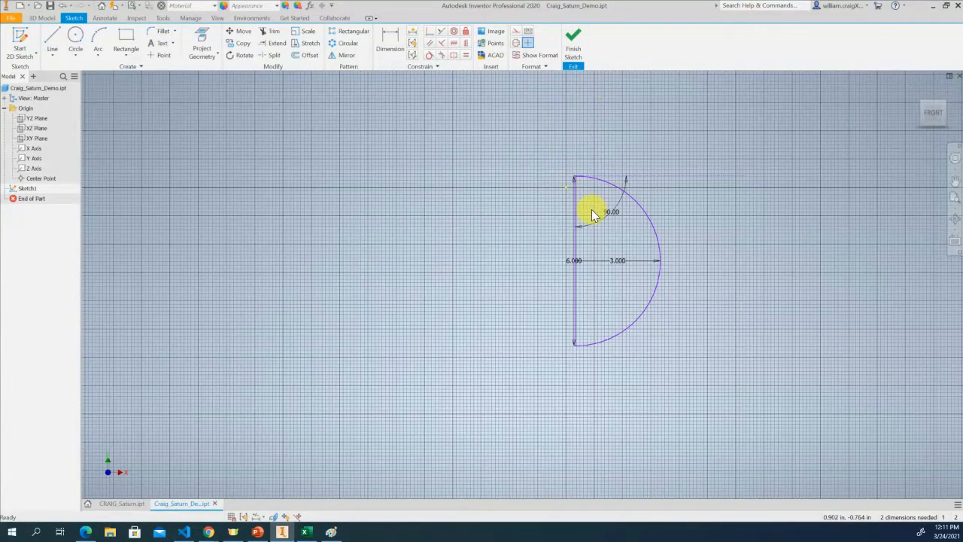
{"action": "left_click", "coordinate": [384, 42]}
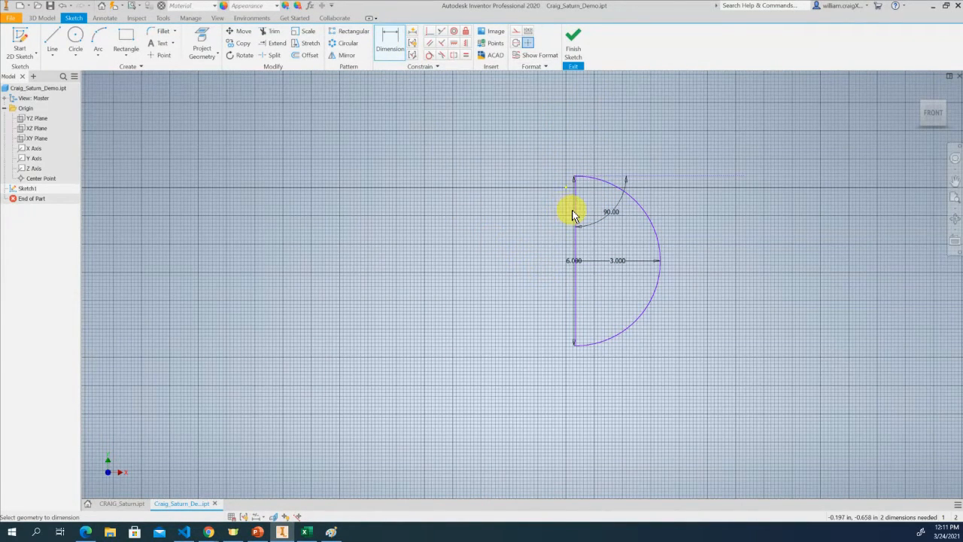
{"action": "left_click", "coordinate": [573, 254]}
{"action": "scroll", "coordinate": [579, 192], "scroll_direction": "up", "scroll_amount": 5}
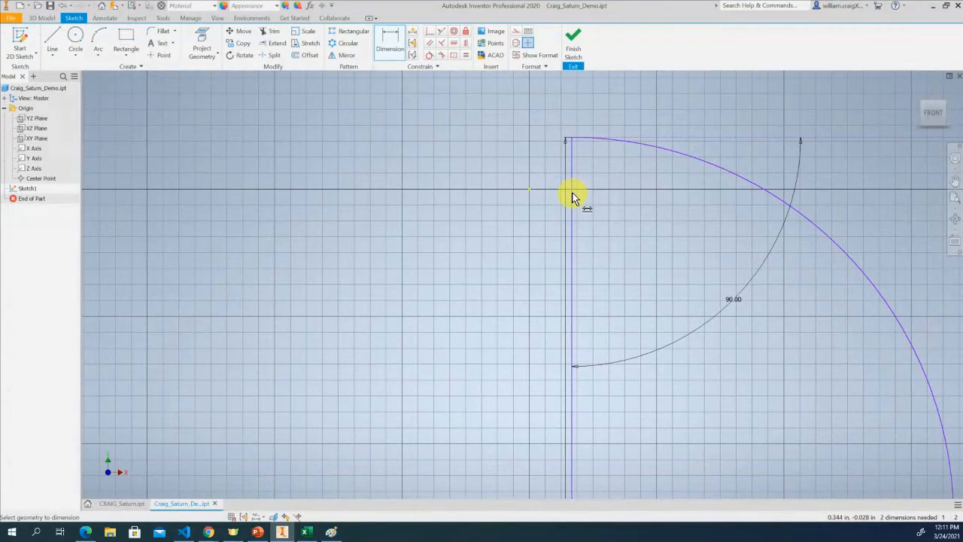
{"action": "left_click", "coordinate": [572, 196]}
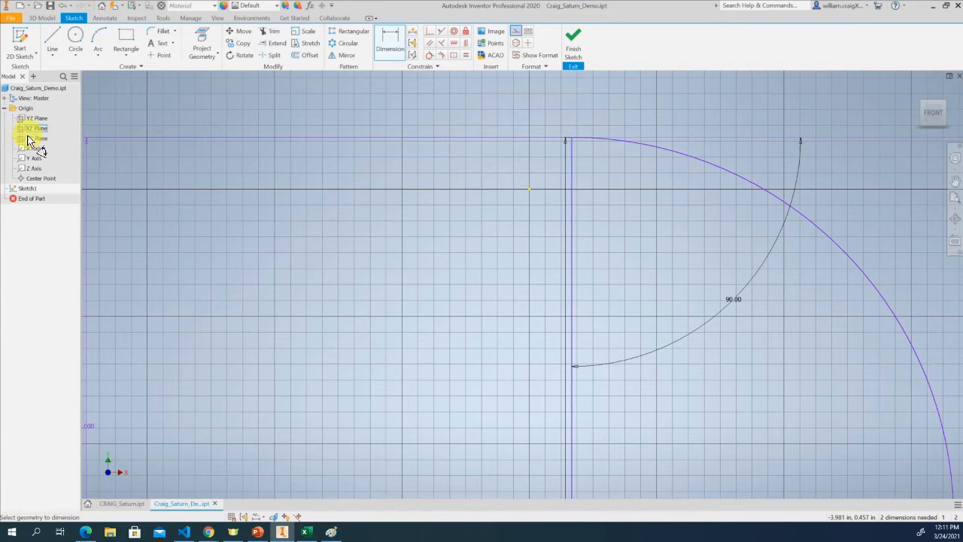
{"action": "left_click", "coordinate": [34, 159]}
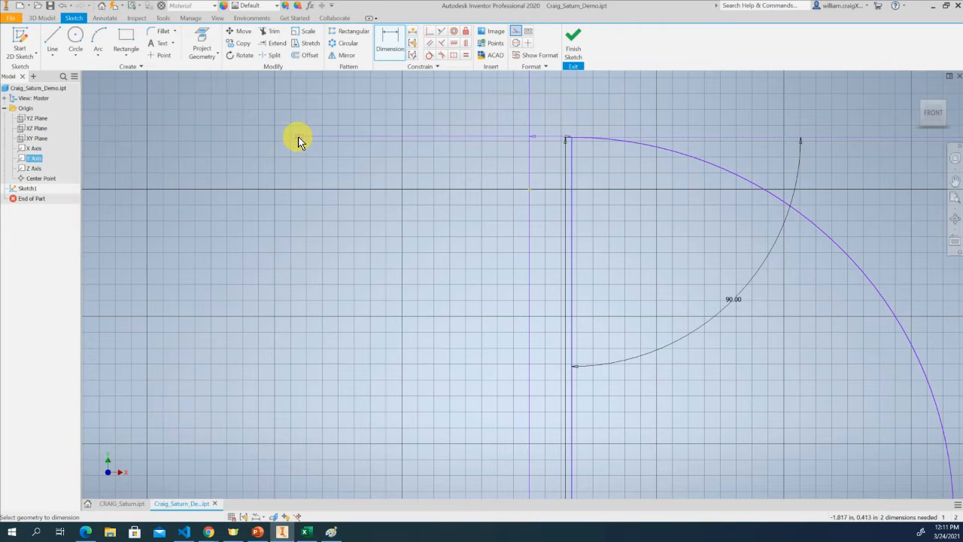
{"action": "left_click", "coordinate": [298, 140]}
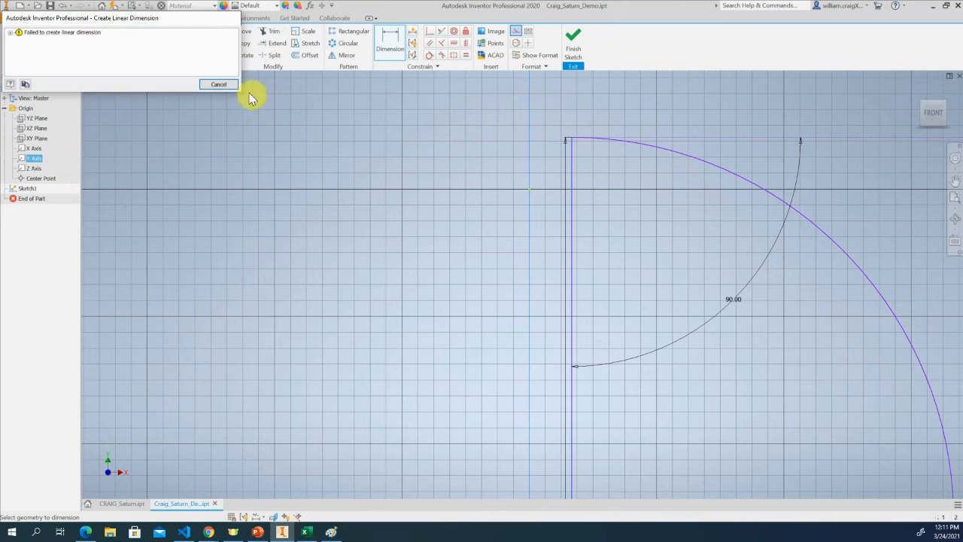
{"action": "left_click", "coordinate": [218, 84]}
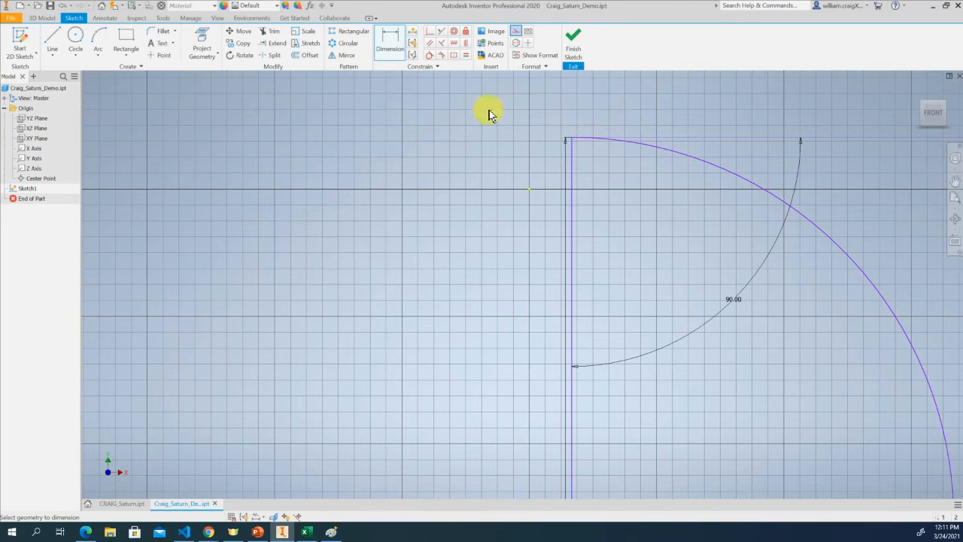
Dimension the upper end of the straight edge from the Y axis and set the distance to 0.
{"action": "left_click", "coordinate": [392, 44]}
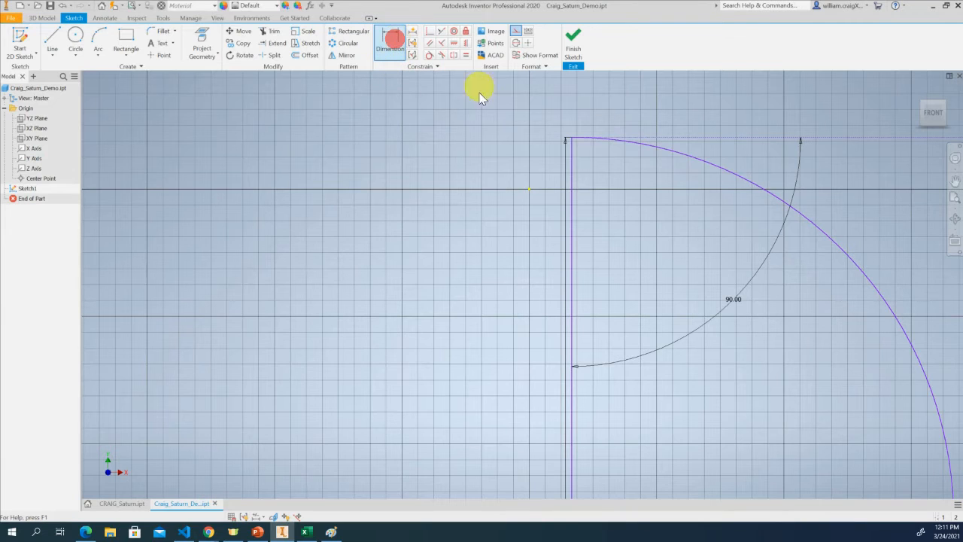
{"action": "left_click", "coordinate": [570, 141]}
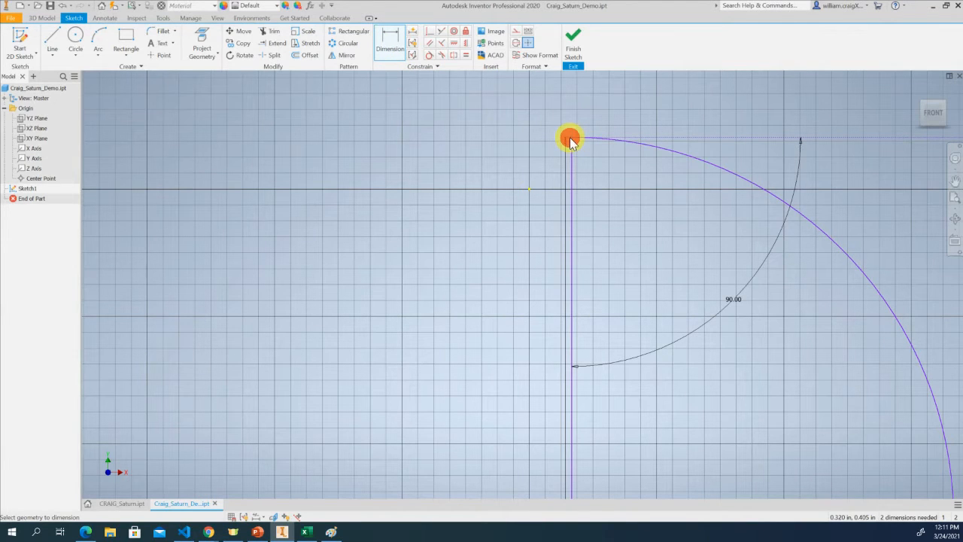
{"action": "left_click", "coordinate": [31, 160]}
{"action": "left_click", "coordinate": [292, 134]}
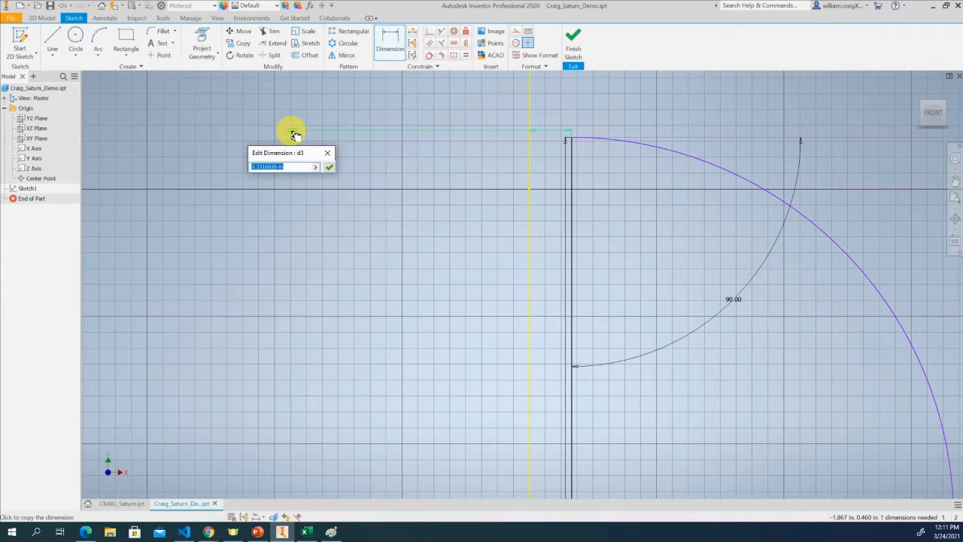
{"action": "type", "text": "0"}
{"action": "key", "text": "Return"}
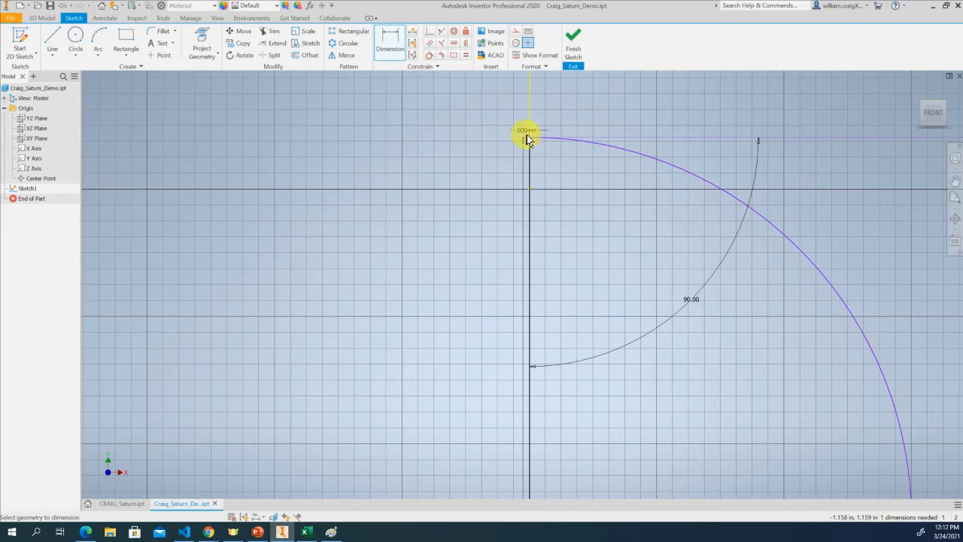
Dimension the upper end of the straight edge from the X axis and set the distance to 3 in.
{"action": "left_click", "coordinate": [530, 140]}
{"action": "left_click", "coordinate": [33, 150]}
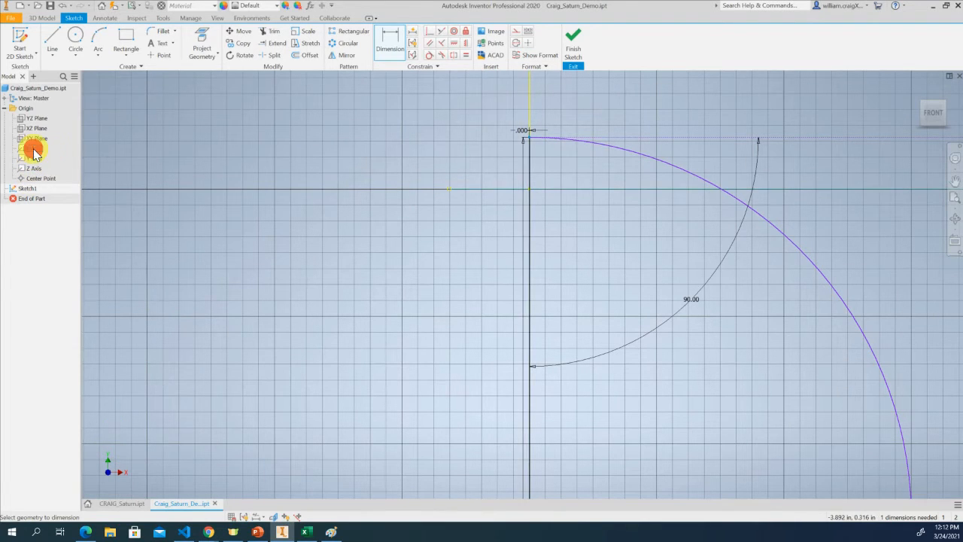
{"action": "left_click", "coordinate": [407, 162]}
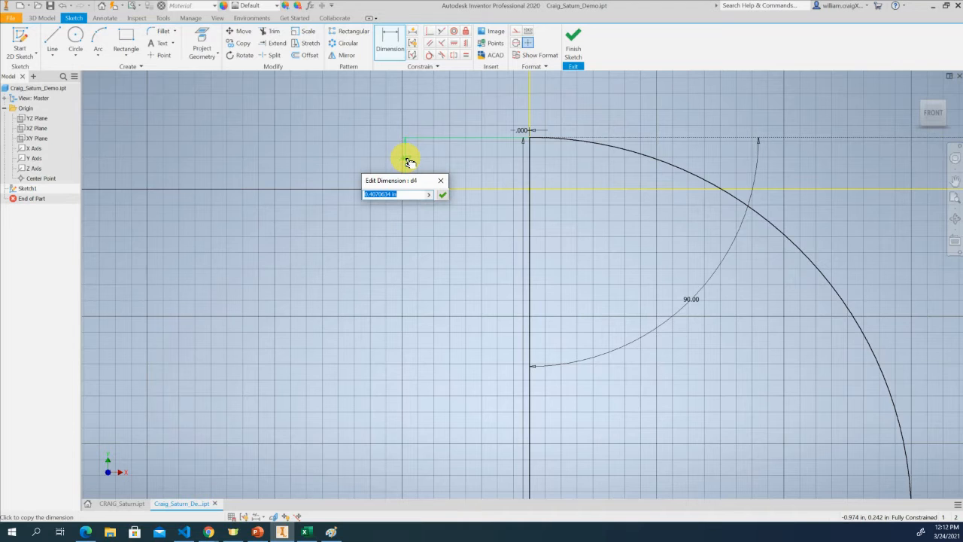
{"action": "type", "text": "="}
{"action": "key", "text": "Return"}
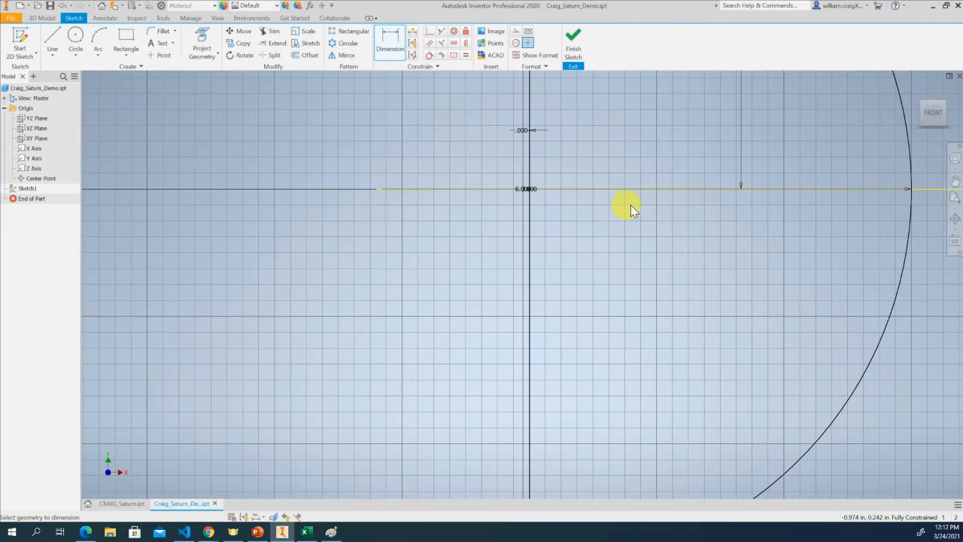
{"action": "scroll", "coordinate": [641, 204], "scroll_direction": "down", "scroll_amount": 2}
{"action": "scroll", "coordinate": [642, 202], "scroll_direction": "down", "scroll_amount": 2}
{"action": "middle_click_drag", "start_coordinate": [642, 202], "coordinate": [609, 251]}
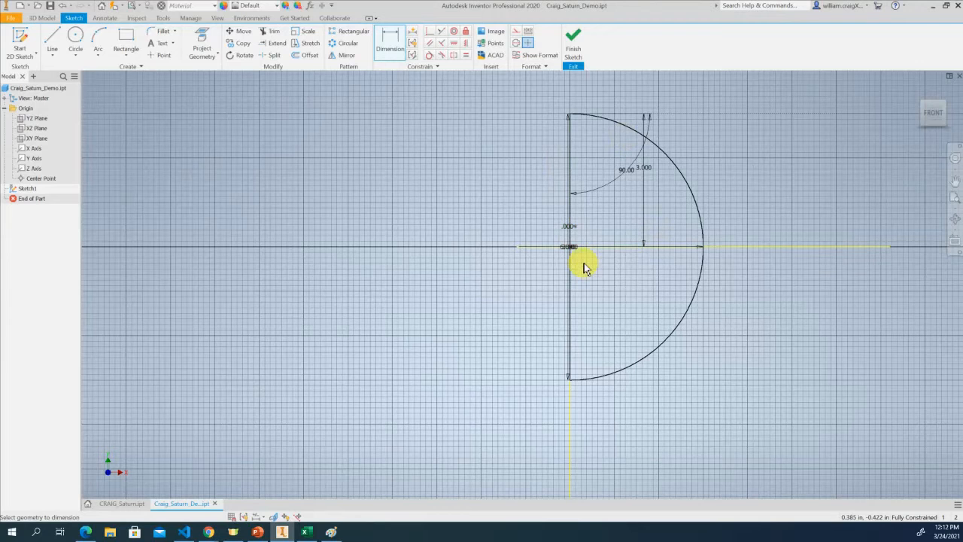
{"action": "scroll", "coordinate": [572, 254], "scroll_direction": "up", "scroll_amount": 3}
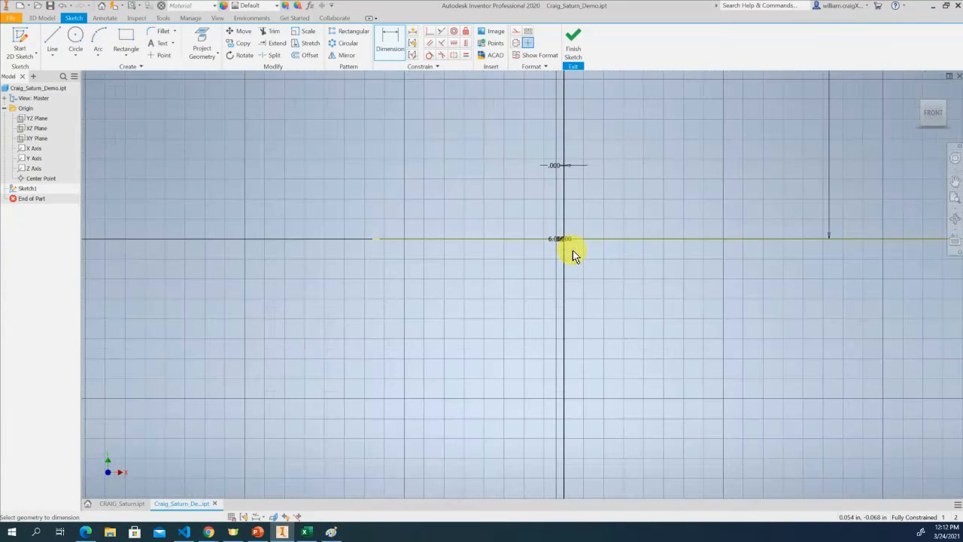
Move the 6 in and 3 in linear dimensions off the origin to opposite sides of the half circle so they are readable.
{"action": "scroll", "coordinate": [529, 239], "scroll_direction": "up", "scroll_amount": 3}
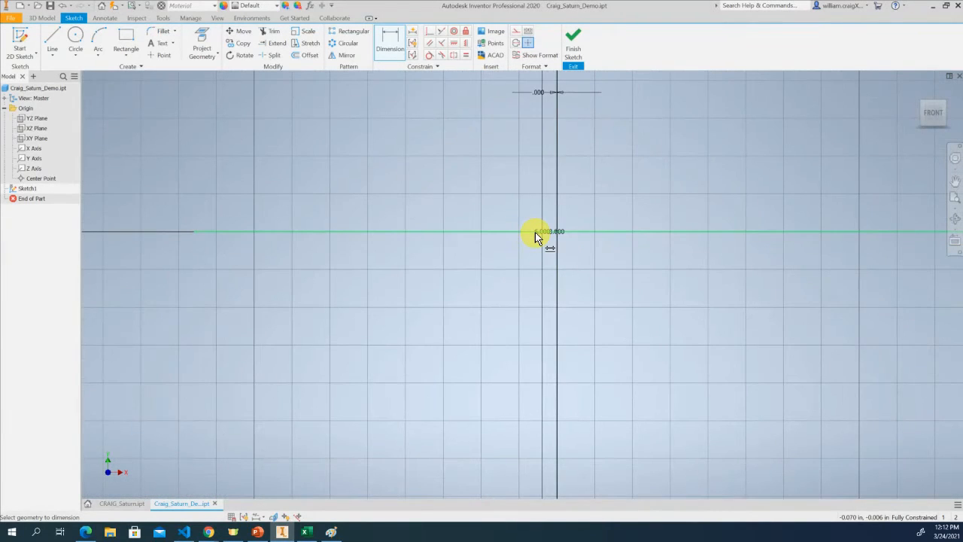
{"action": "left_click", "coordinate": [533, 234]}
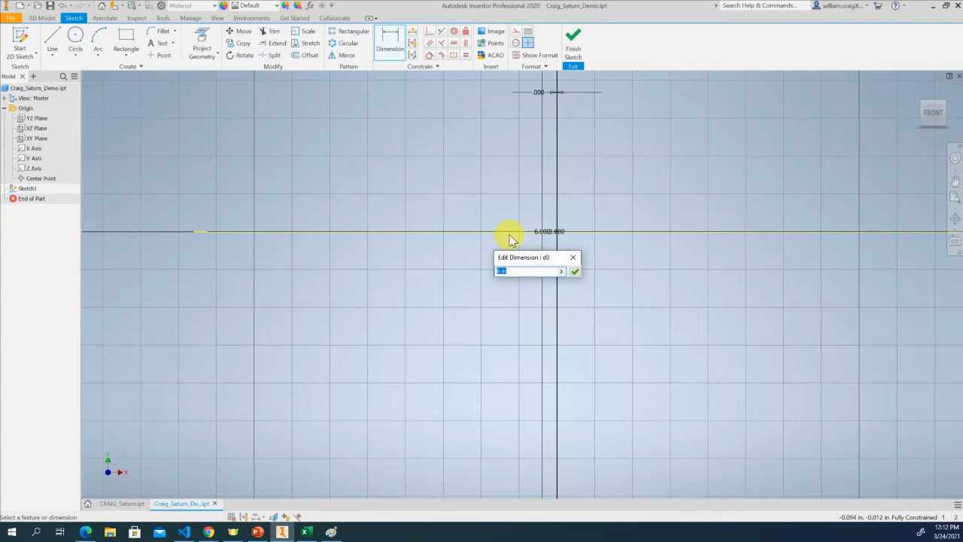
{"action": "left_click", "coordinate": [576, 266]}
{"action": "key", "text": "Escape"}
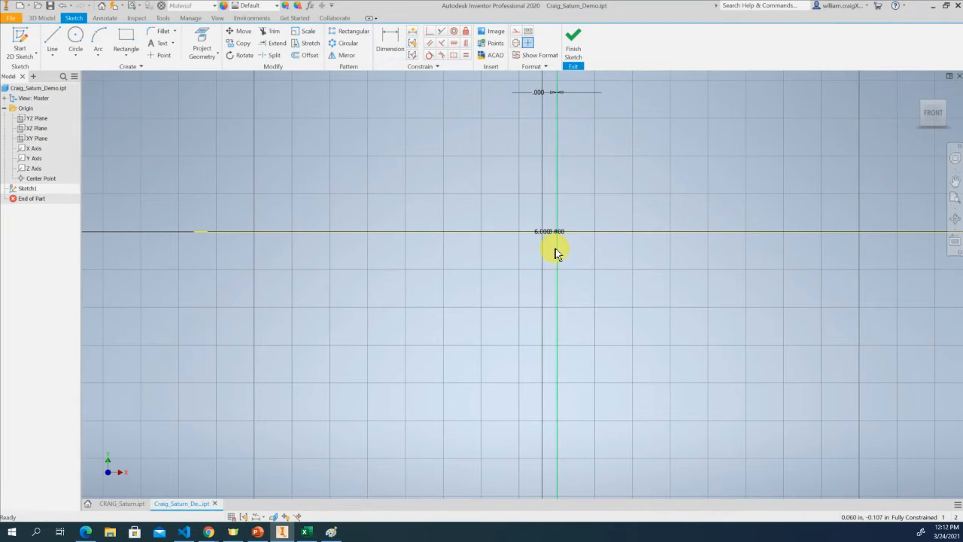
{"action": "left_click_drag", "start_coordinate": [547, 240], "coordinate": [289, 172]}
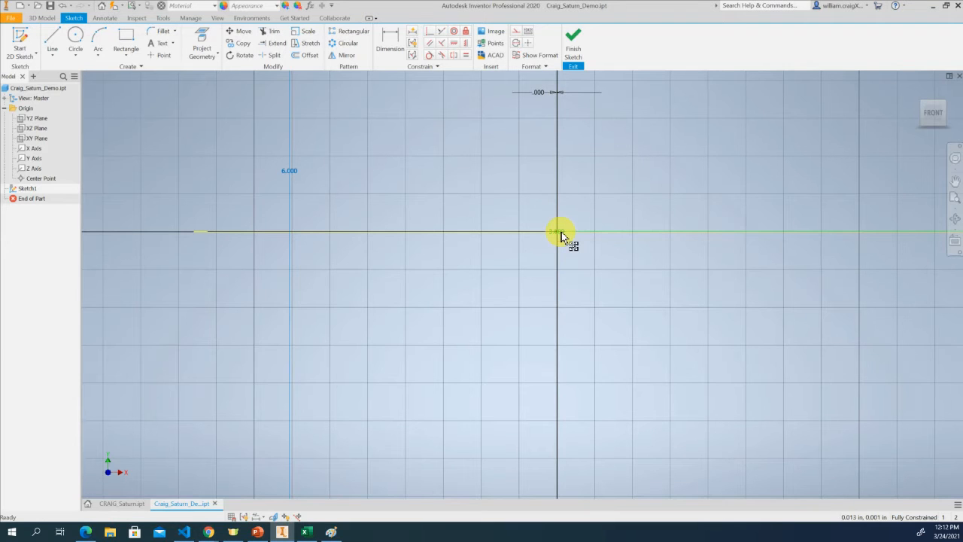
{"action": "mouse_move", "coordinate": [532, 232]}
{"action": "left_mouse_down"}
{"action": "mouse_move", "coordinate": [502, 221]}
{"action": "mouse_move", "coordinate": [611, 196]}
{"action": "left_mouse_up"}
{"action": "scroll", "coordinate": [705, 263], "scroll_direction": "down", "scroll_amount": 4}
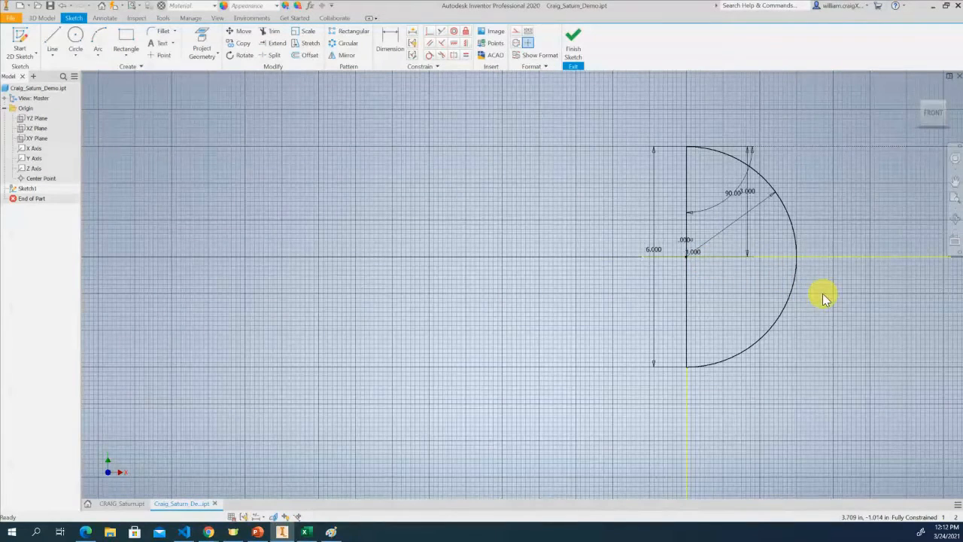
{"action": "left_click", "coordinate": [746, 199]}
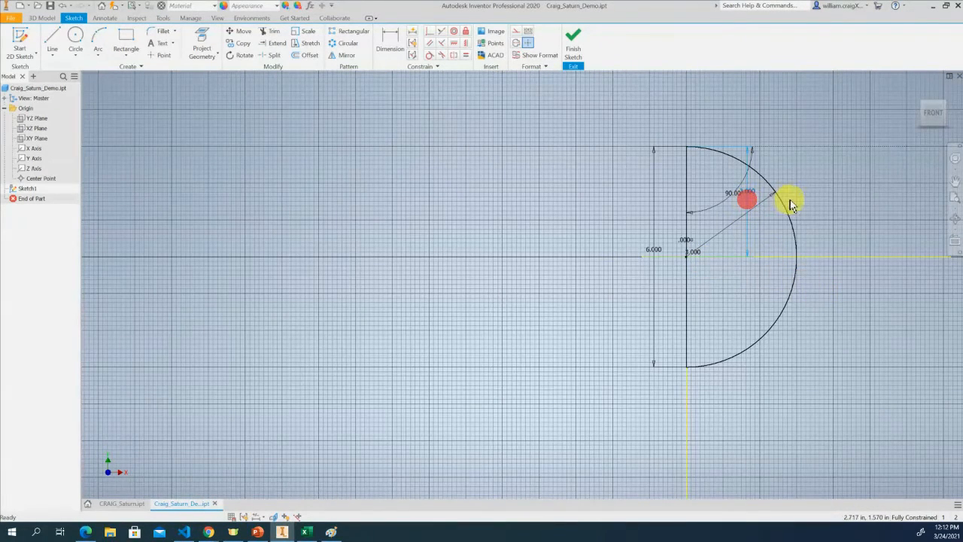
{"action": "left_click_drag", "start_coordinate": [750, 193], "coordinate": [816, 197]}
{"action": "left_click", "coordinate": [857, 303]}
{"action": "middle_click_drag", "start_coordinate": [842, 297], "coordinate": [755, 296]}
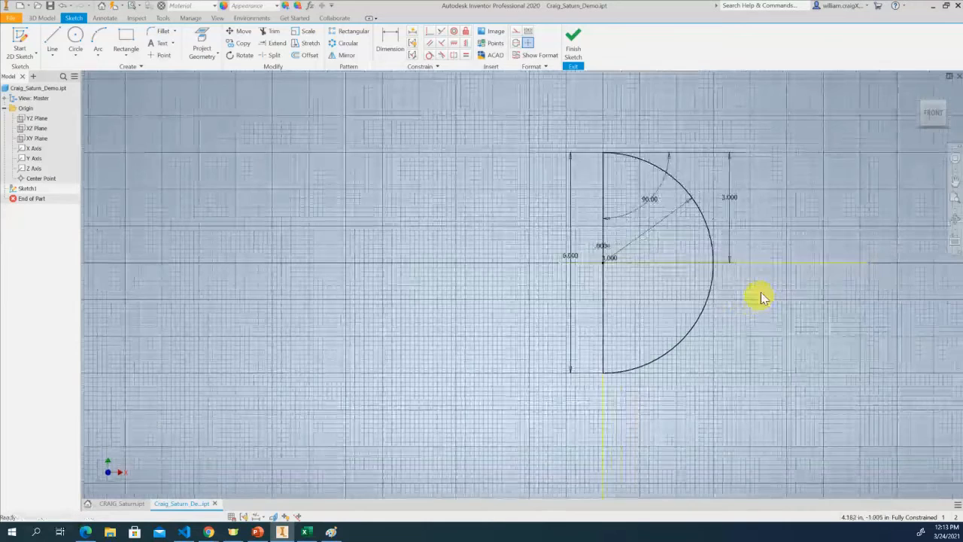
Finish the sketch and revolve both half-circle regions a full 360 degrees about the Y axis.
{"action": "left_click", "coordinate": [575, 39]}
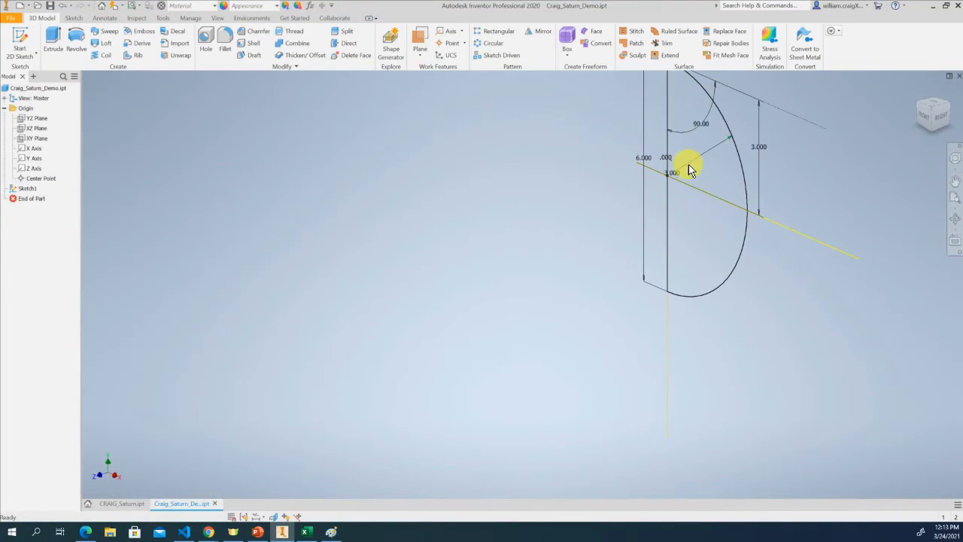
{"action": "scroll", "coordinate": [689, 172], "scroll_direction": "up", "scroll_amount": 3}
{"action": "mouse_move", "coordinate": [625, 194]}
{"action": "middle_mouse_down"}
{"action": "mouse_move", "coordinate": [538, 233]}
{"action": "mouse_move", "coordinate": [559, 223]}
{"action": "middle_mouse_up"}
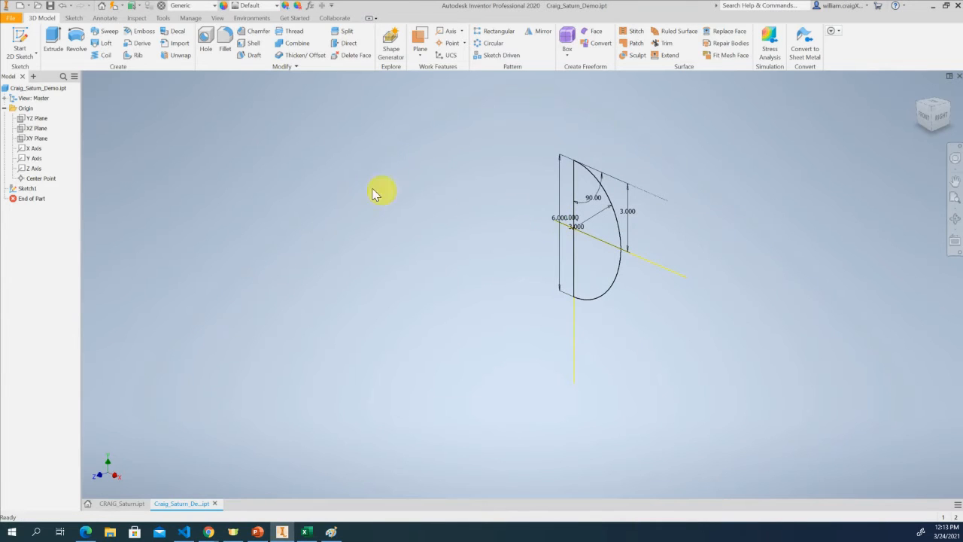
{"action": "left_click", "coordinate": [76, 39]}
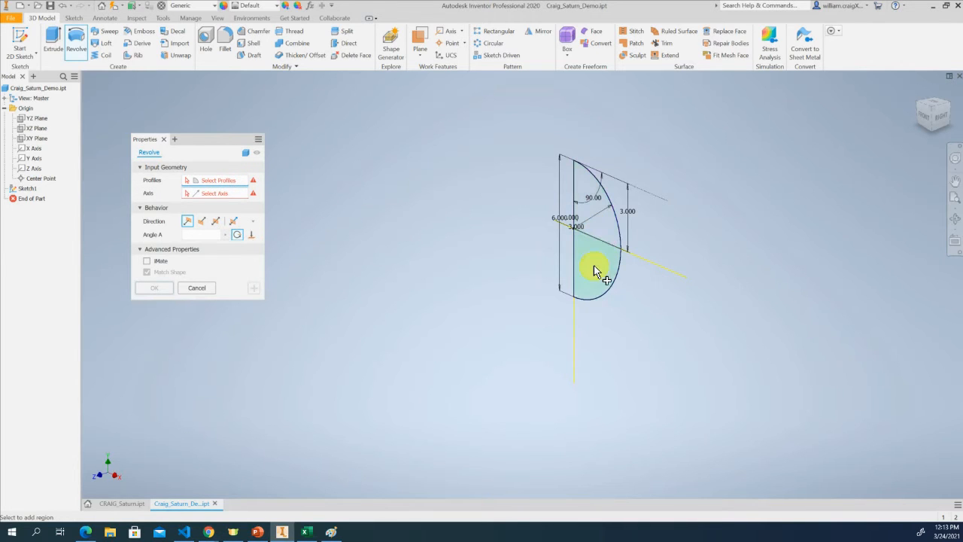
{"action": "left_click", "coordinate": [618, 267]}
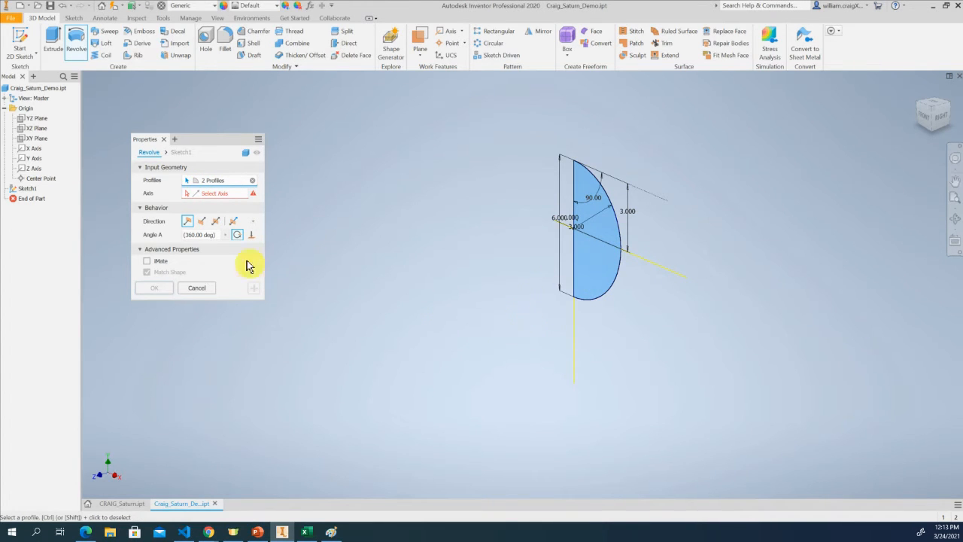
{"action": "left_click", "coordinate": [192, 195]}
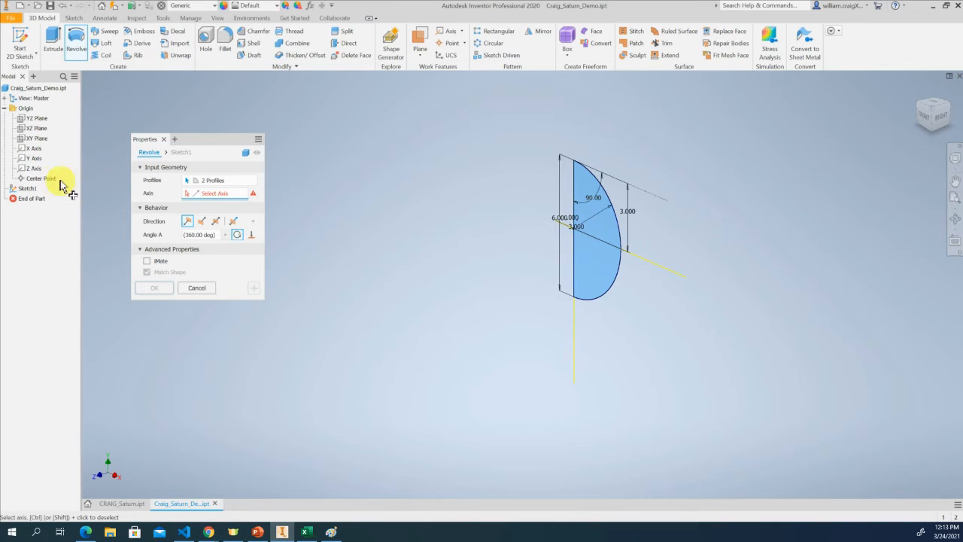
{"action": "left_click", "coordinate": [34, 160]}
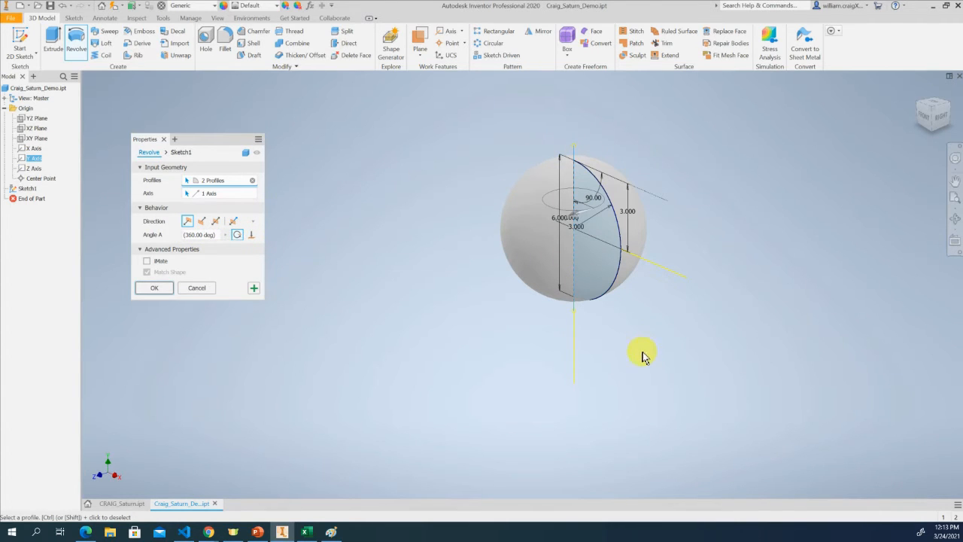
{"action": "left_click", "coordinate": [143, 288]}
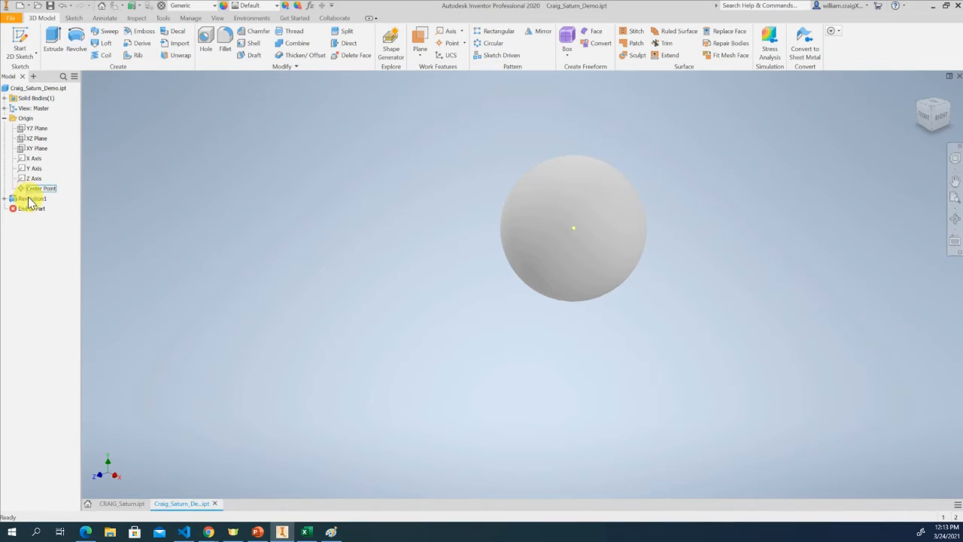
Rename the sphere's revolve feature as Planet.
{"action": "left_click", "coordinate": [31, 200]}
{"action": "left_click", "coordinate": [32, 200]}
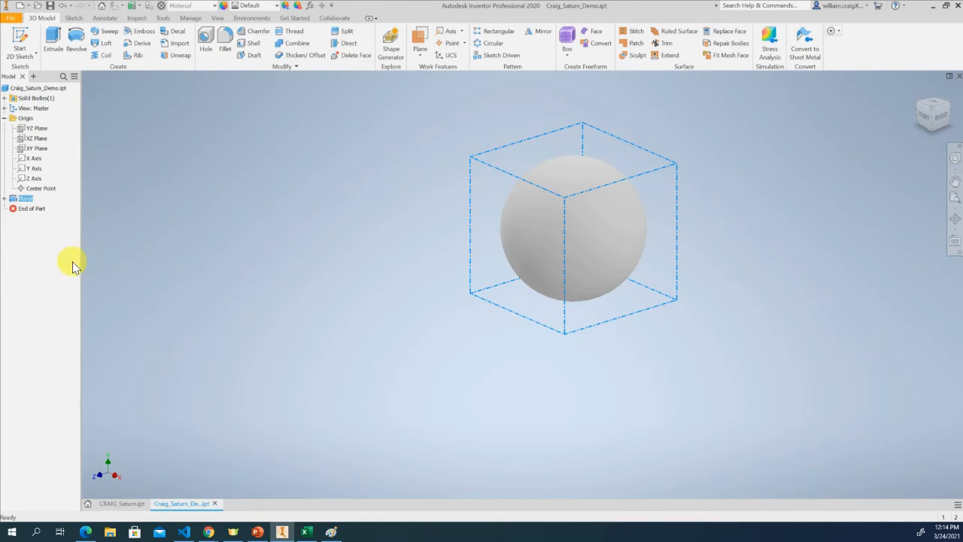
{"action": "left_click", "coordinate": [135, 266]}
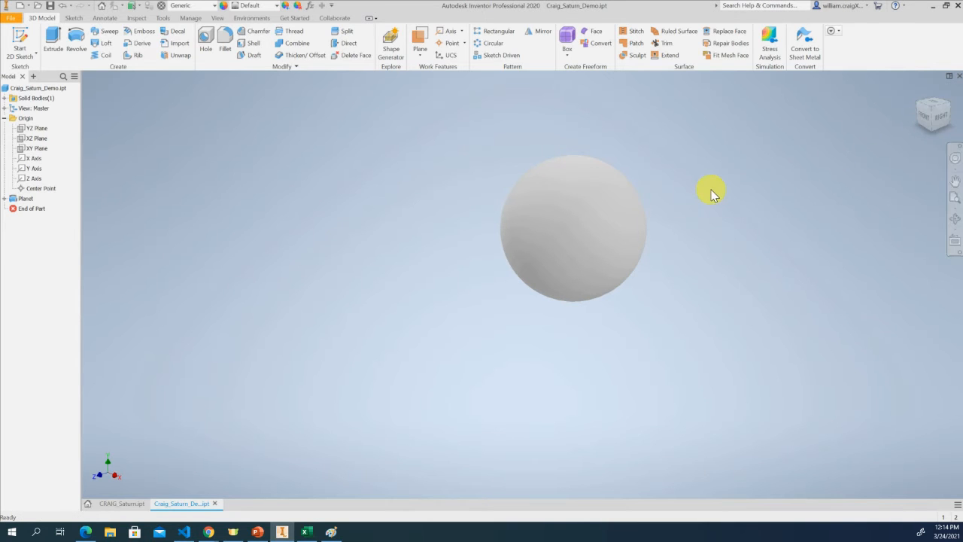
Switch to the front view and start a new 2D sketch on the XY plane.
{"action": "left_click", "coordinate": [924, 118]}
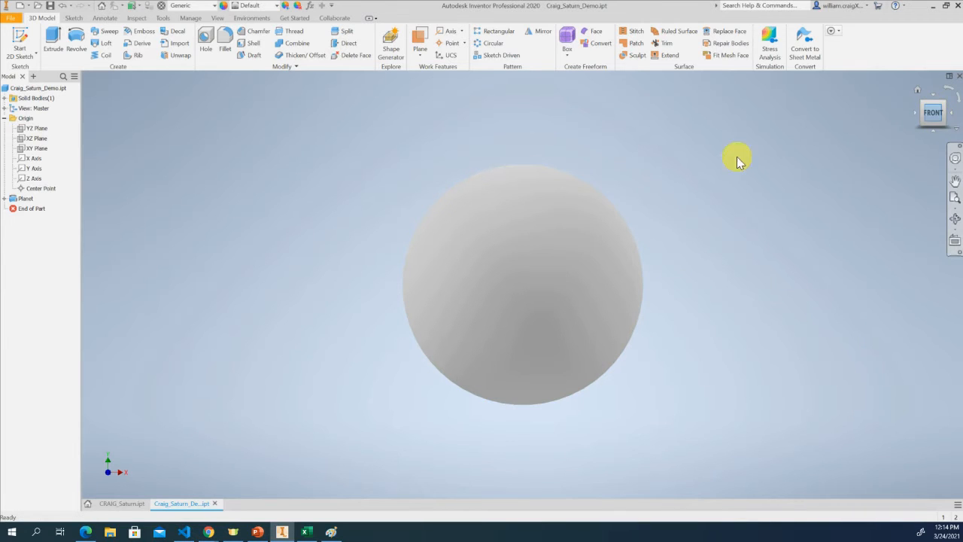
{"action": "scroll", "coordinate": [589, 261], "scroll_direction": "up", "scroll_amount": 3}
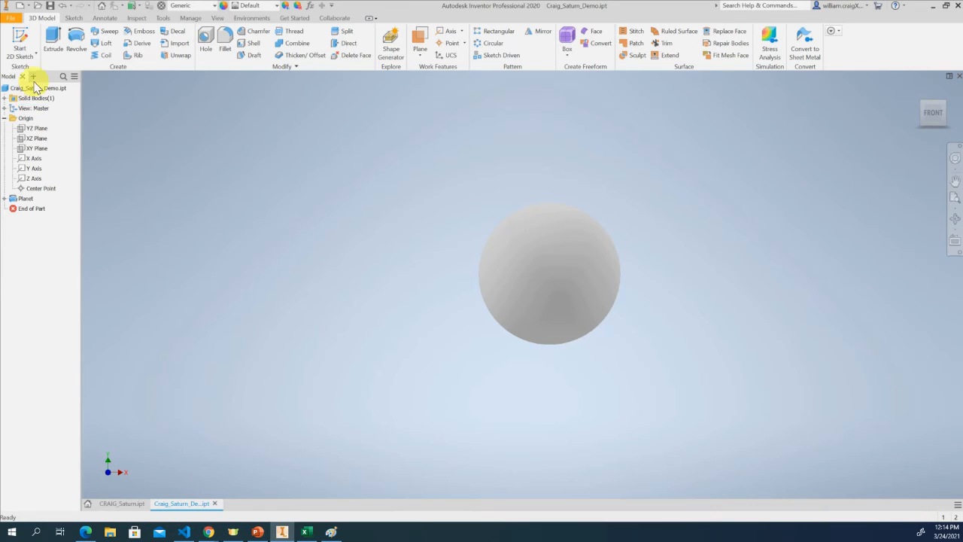
{"action": "left_click", "coordinate": [21, 44]}
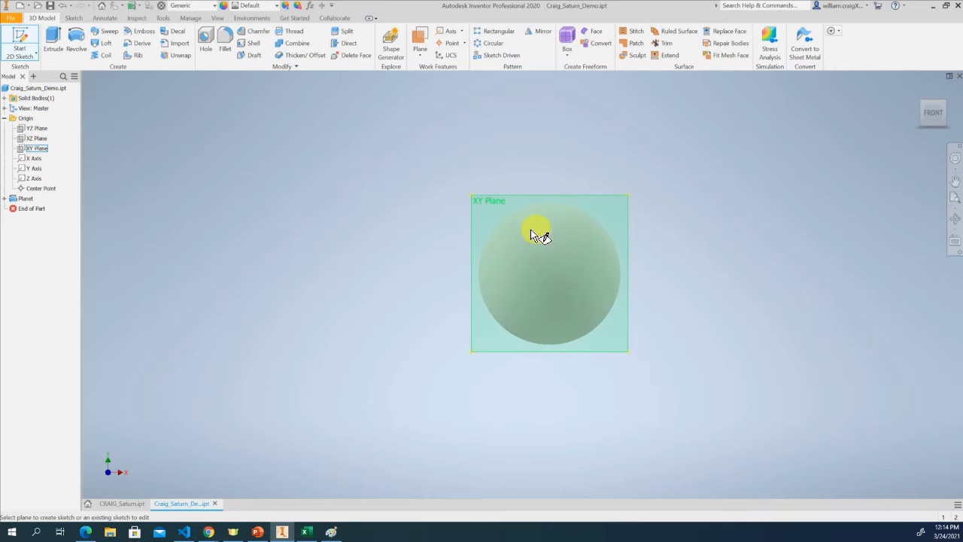
{"action": "left_click", "coordinate": [27, 149]}
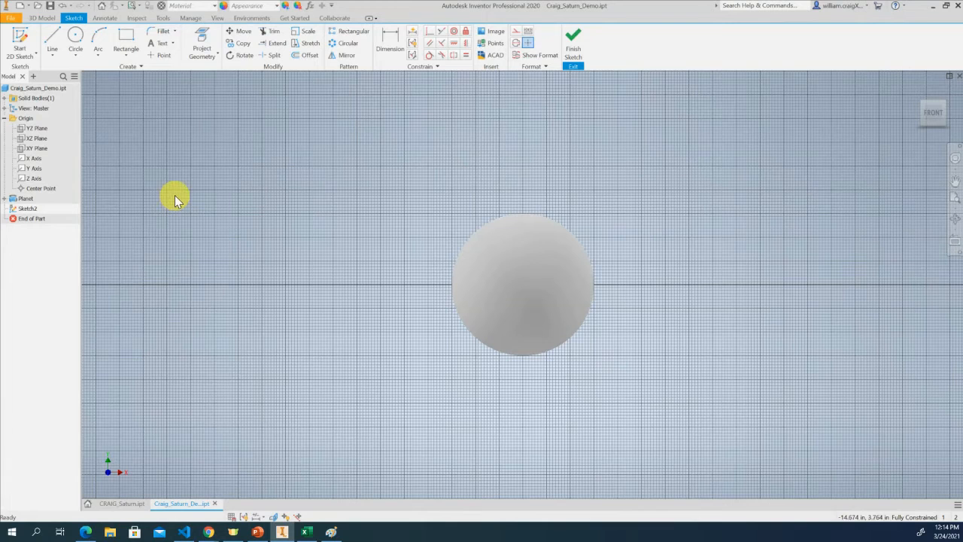
Sketch a rectangle 0.75 in wide and 0.25 in high, above the X axis and clear of the planet on its +X side.
{"action": "left_click", "coordinate": [125, 36]}
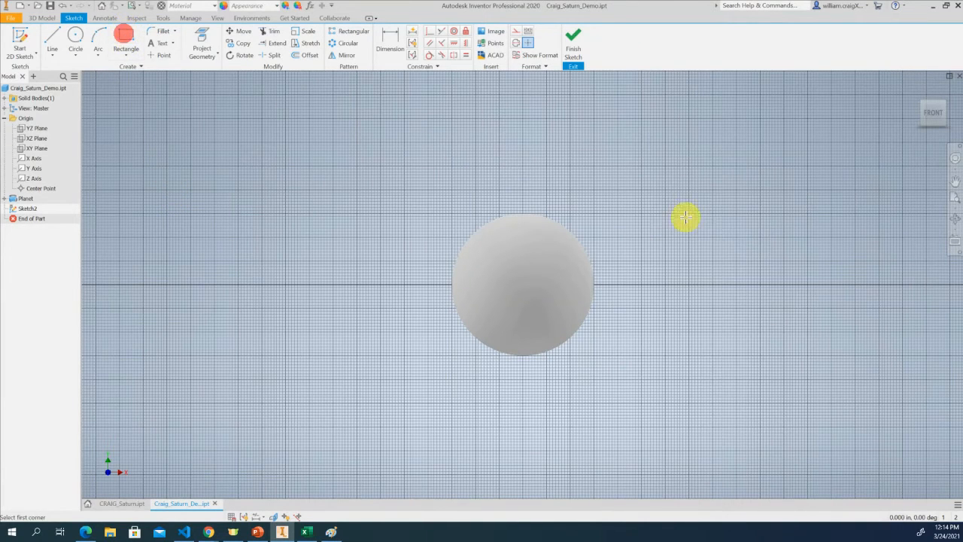
{"action": "left_click", "coordinate": [654, 208]}
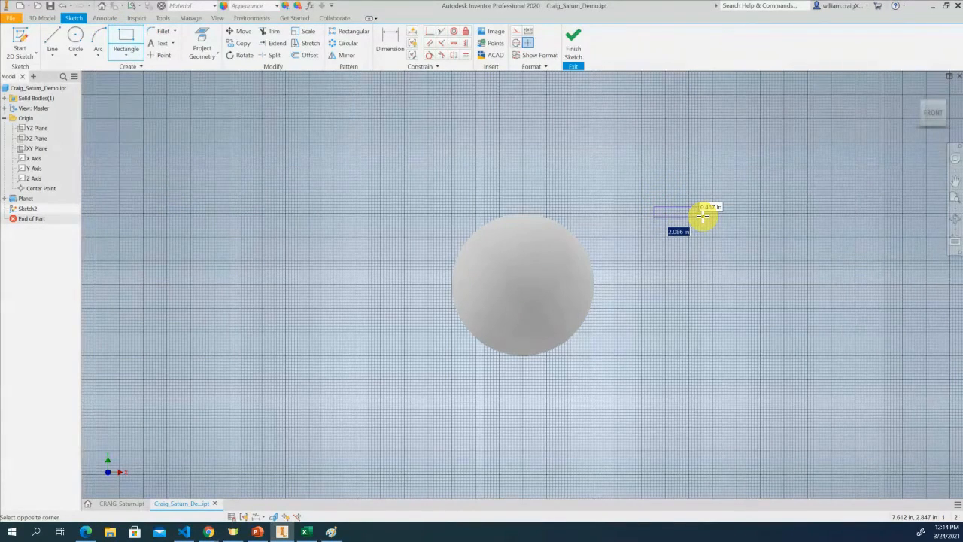
{"action": "type", "text": ".75"}
{"action": "key", "text": "Tab"}
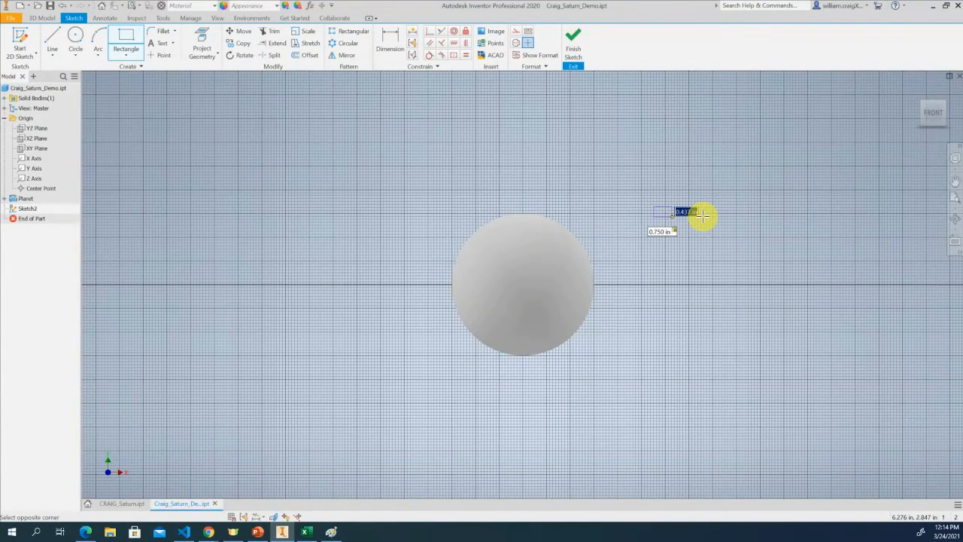
{"action": "type", "text": ".25"}
{"action": "key", "text": "Tab"}
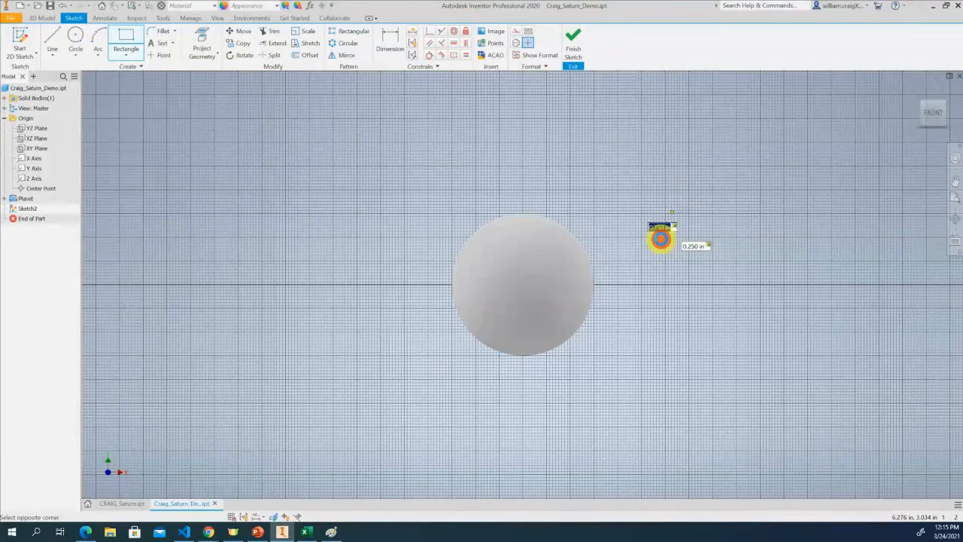
{"action": "left_click", "coordinate": [662, 239]}
{"action": "key", "text": "Escape"}
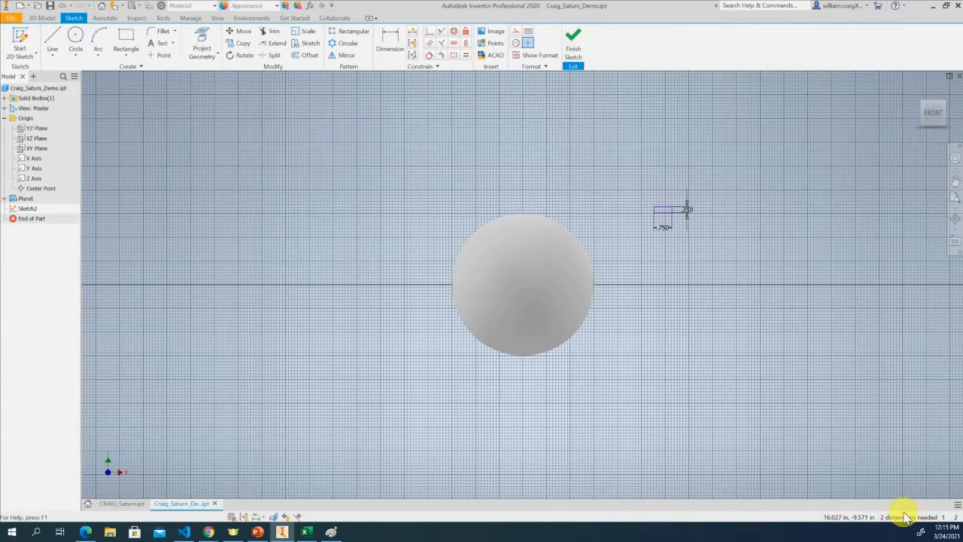
Dimension the rectangle's upper edge from the X axis and set the distance to -.25/2.
{"action": "left_click", "coordinate": [396, 39]}
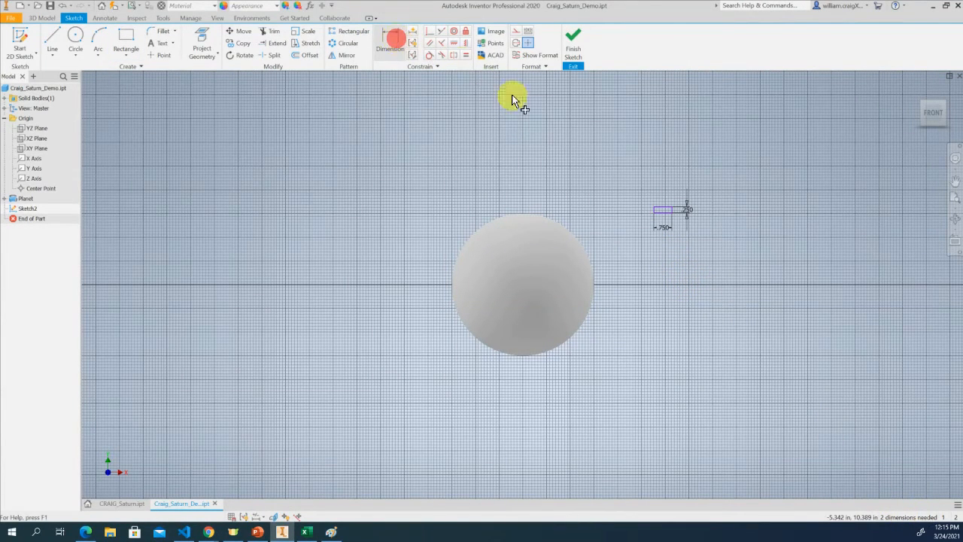
{"action": "left_click", "coordinate": [667, 208]}
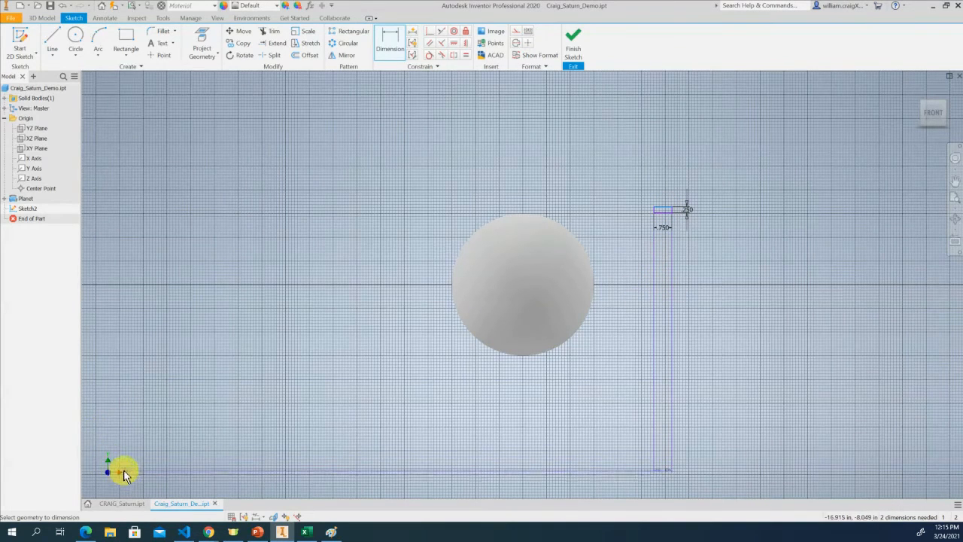
{"action": "left_click", "coordinate": [31, 159]}
{"action": "left_click", "coordinate": [740, 246]}
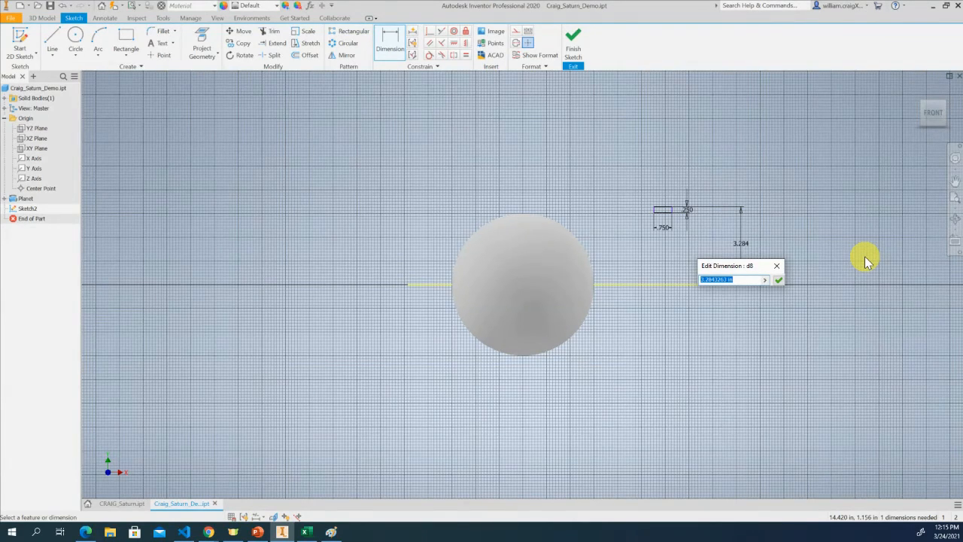
{"action": "type", "text": "-.25/2"}
{"action": "key", "text": "Return"}
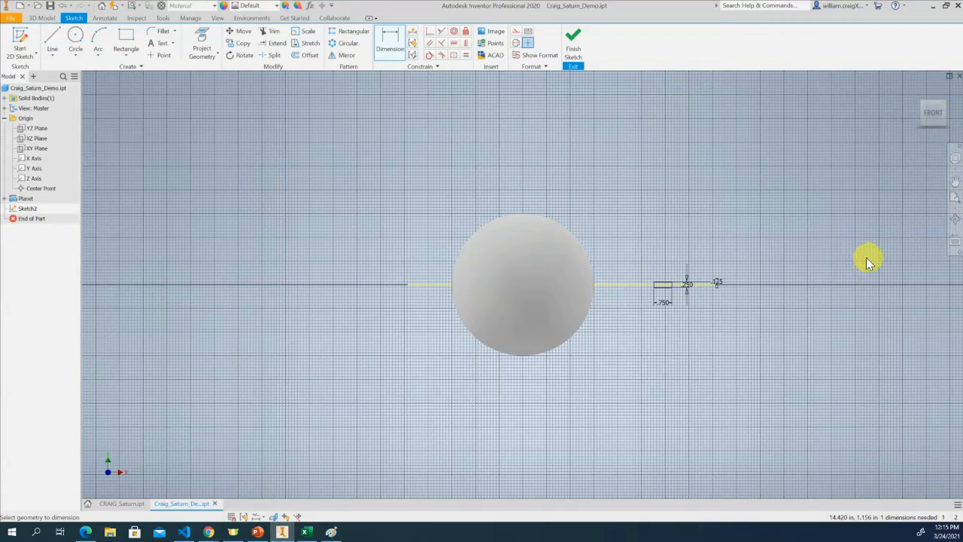
Dimension the rectangle's planet-side edge from the Y axis and set the distance to 4 in.
{"action": "scroll", "coordinate": [655, 298], "scroll_direction": "down", "scroll_amount": 3}
{"action": "scroll", "coordinate": [664, 301], "scroll_direction": "up", "scroll_amount": 3}
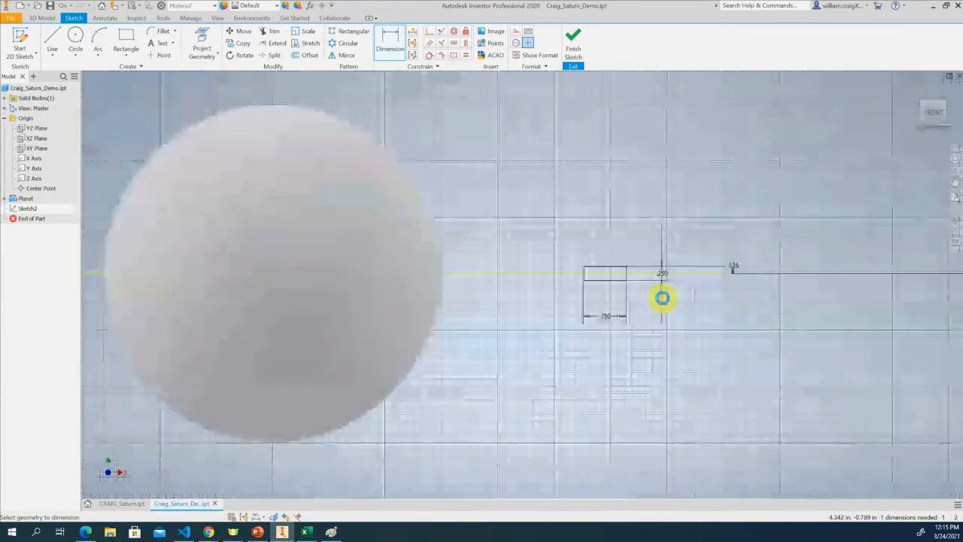
{"action": "scroll", "coordinate": [664, 301], "scroll_direction": "down", "scroll_amount": 2}
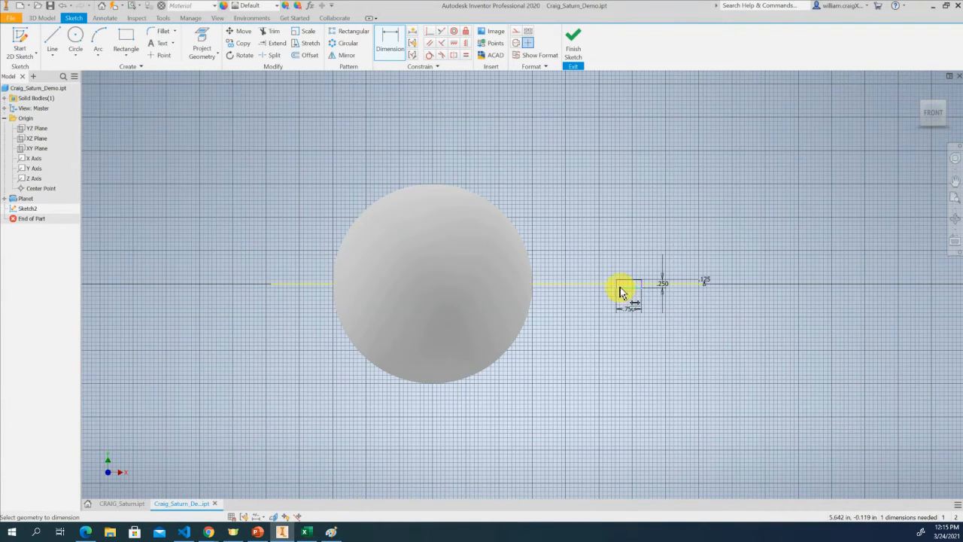
{"action": "scroll", "coordinate": [617, 286], "scroll_direction": "down", "scroll_amount": 3}
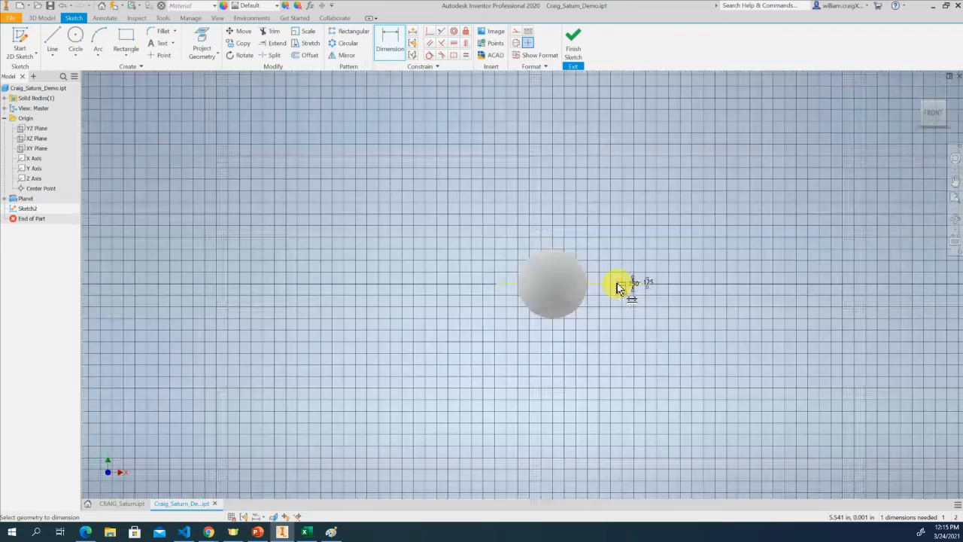
{"action": "scroll", "coordinate": [617, 284], "scroll_direction": "up", "scroll_amount": 10}
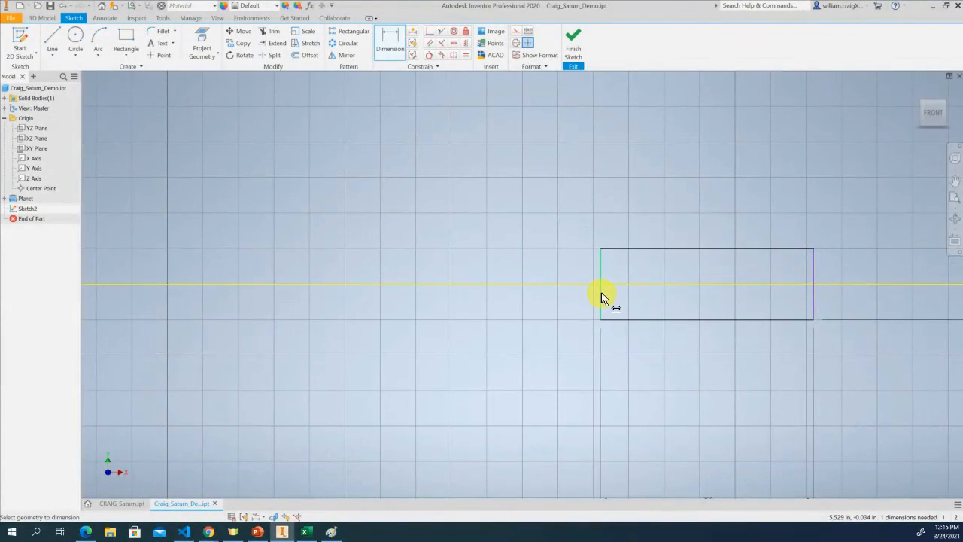
{"action": "left_click", "coordinate": [602, 292]}
{"action": "scroll", "coordinate": [543, 318], "scroll_direction": "down", "scroll_amount": 4}
{"action": "scroll", "coordinate": [543, 317], "scroll_direction": "down", "scroll_amount": 2}
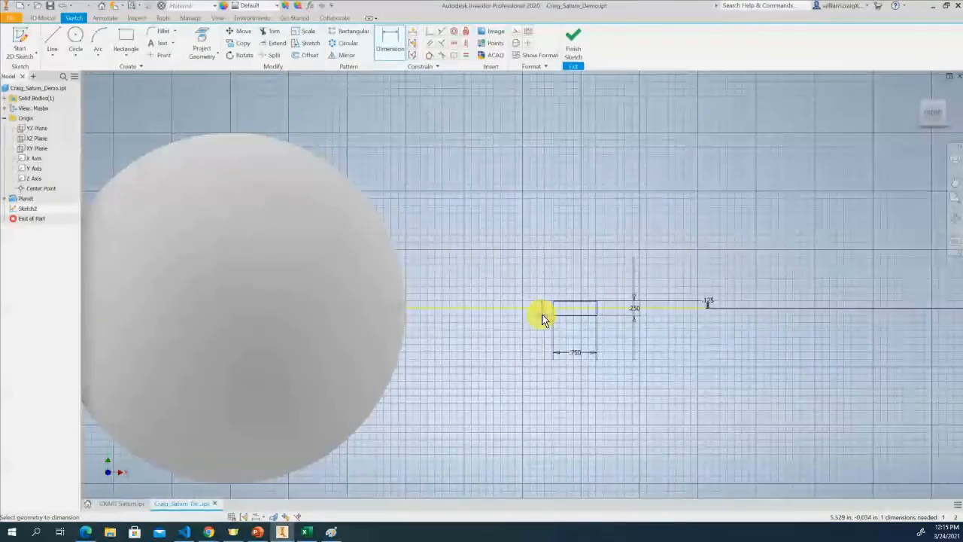
{"action": "scroll", "coordinate": [542, 314], "scroll_direction": "down", "scroll_amount": 2}
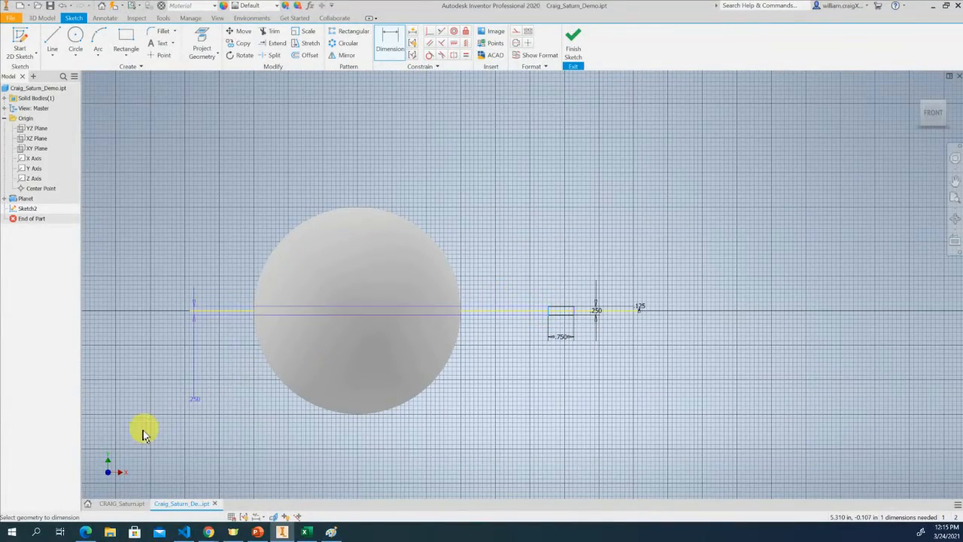
{"action": "left_click", "coordinate": [27, 167]}
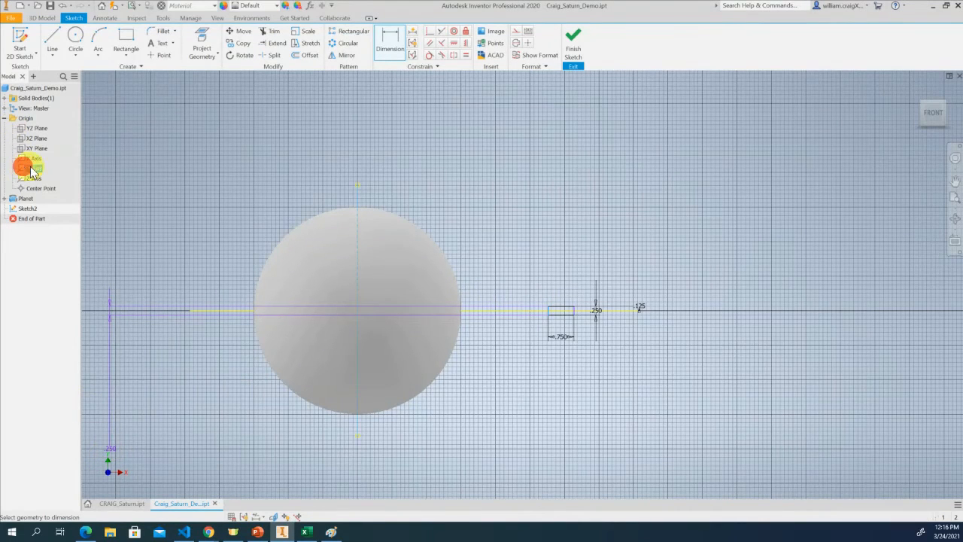
{"action": "left_click", "coordinate": [478, 195]}
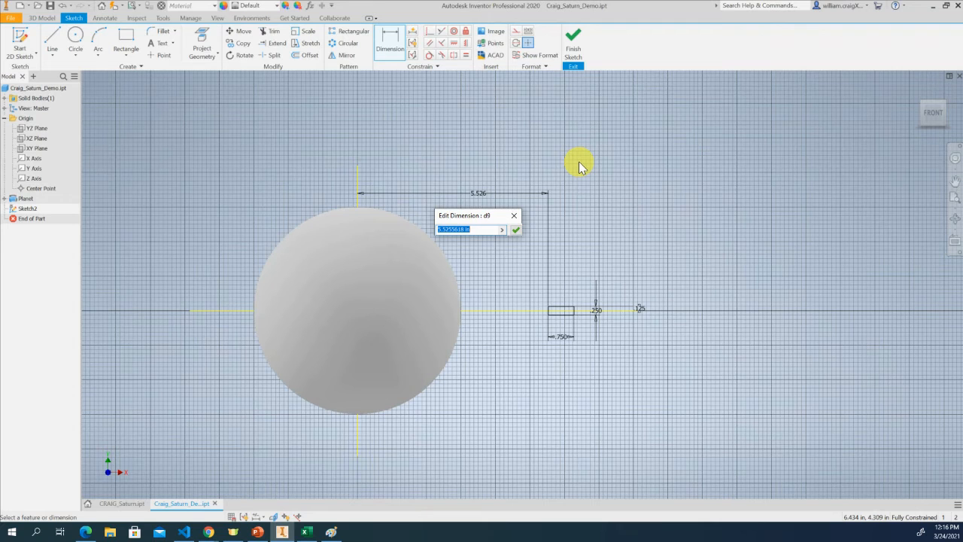
{"action": "type", "text": "4"}
{"action": "key", "text": "Return"}
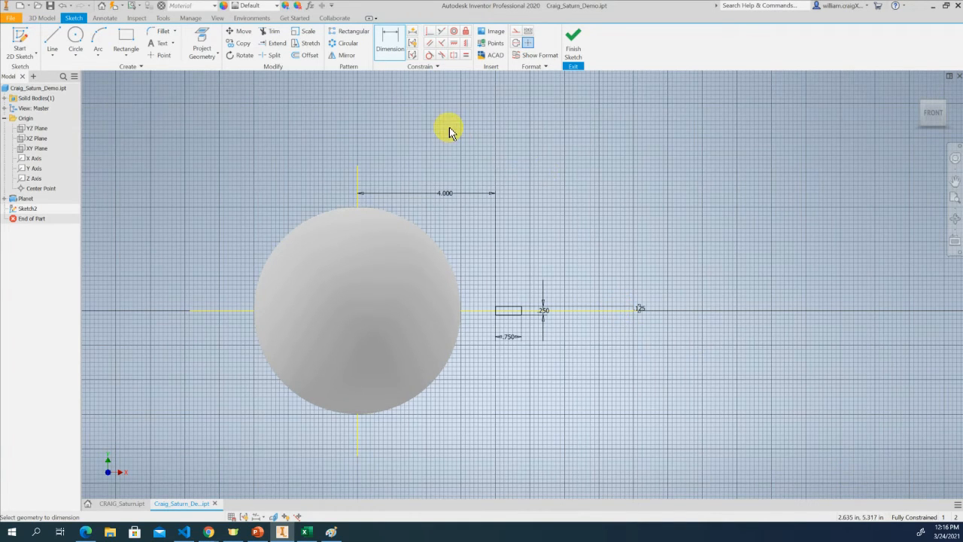
Start a rectangular sketch pattern and select all four edges of the ring rectangle as its geometry.
{"action": "left_click", "coordinate": [354, 36]}
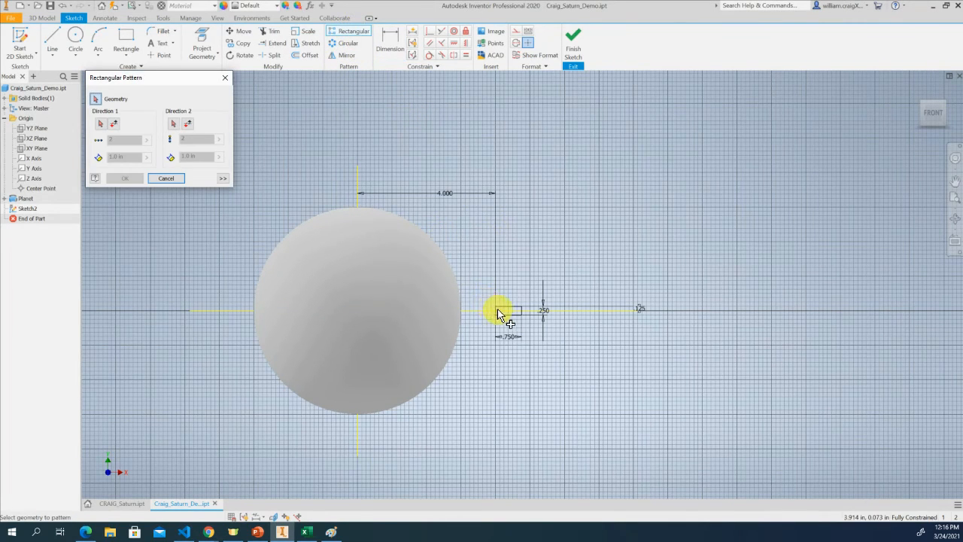
{"action": "scroll", "coordinate": [497, 312], "scroll_direction": "up", "scroll_amount": 10}
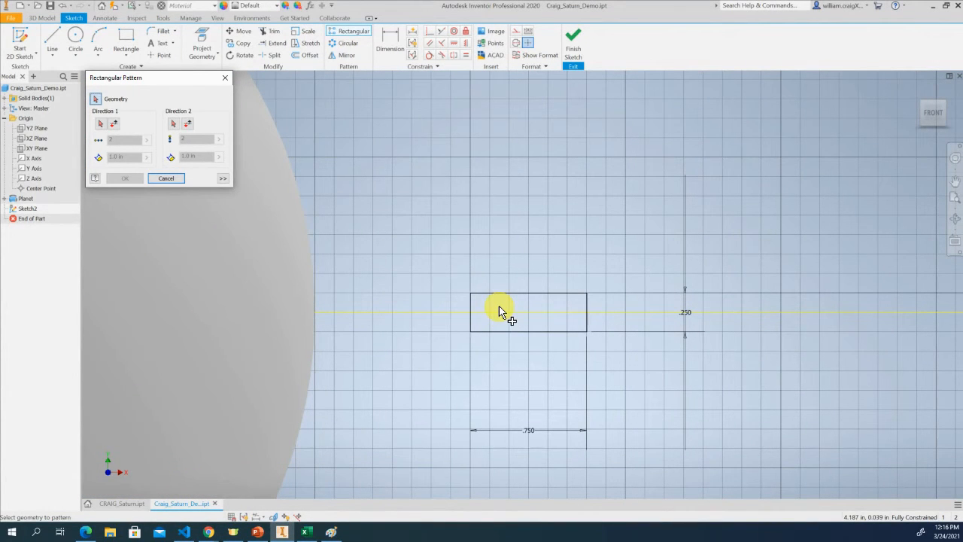
{"action": "left_click", "coordinate": [96, 100]}
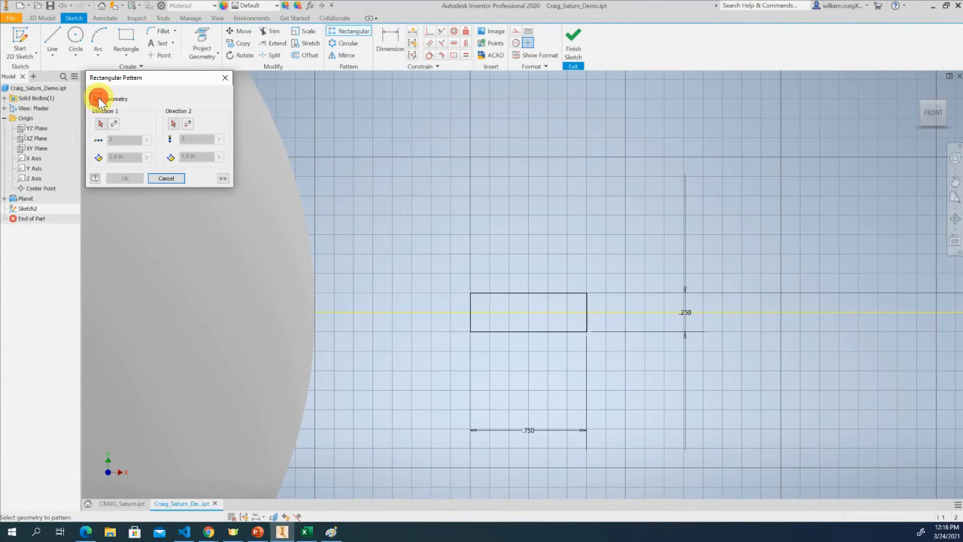
{"action": "left_click", "coordinate": [560, 331]}
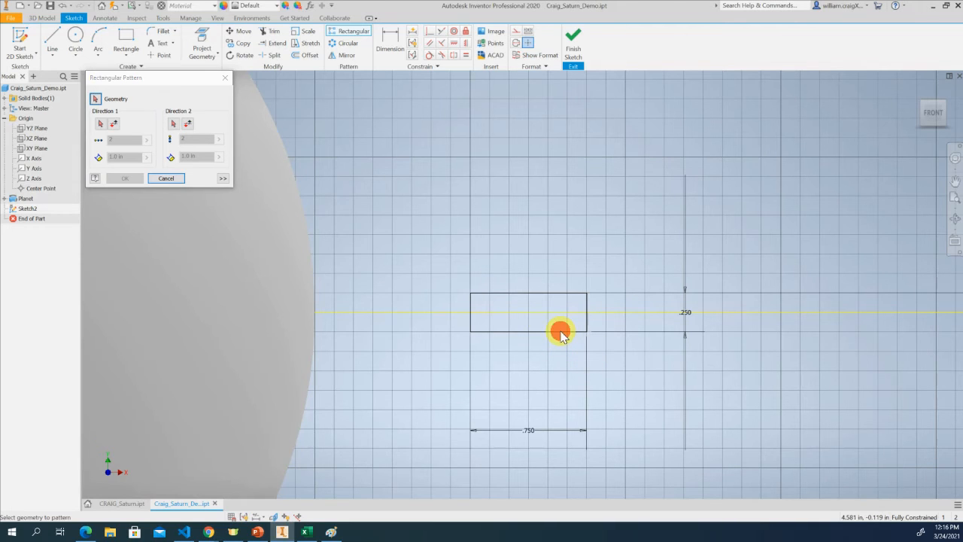
{"action": "left_click", "coordinate": [96, 99]}
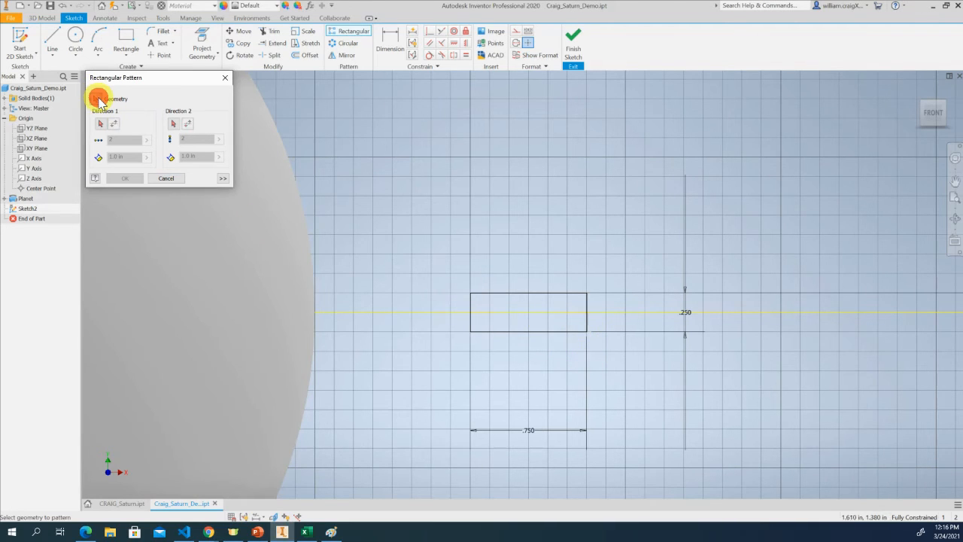
{"action": "left_click", "coordinate": [515, 331]}
{"action": "left_click", "coordinate": [587, 323]}
{"action": "left_click", "coordinate": [563, 293]}
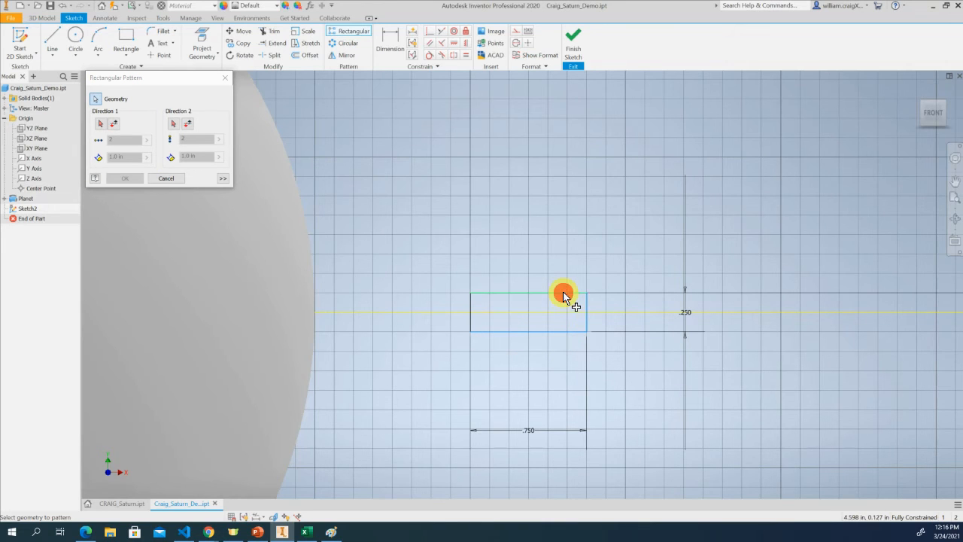
{"action": "left_click", "coordinate": [472, 303]}
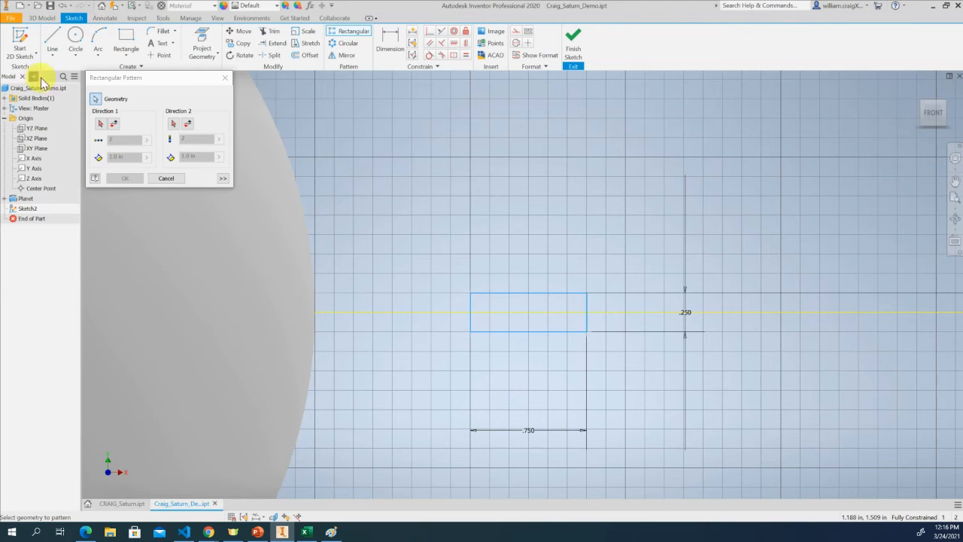
Pattern the rectangle along its upper edge, away from the planet, with 7 instances spaced 1 in apart.
{"action": "left_click", "coordinate": [99, 125]}
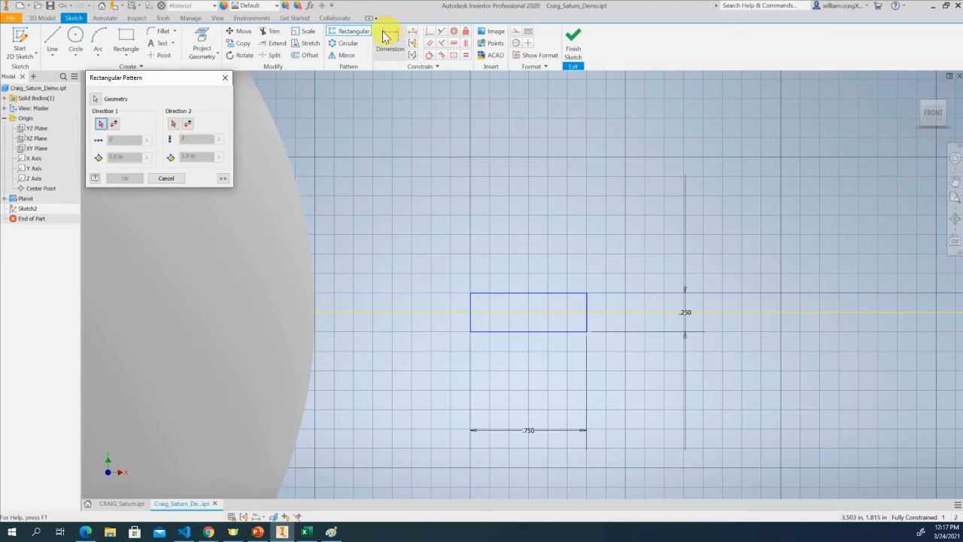
{"action": "left_click", "coordinate": [570, 293]}
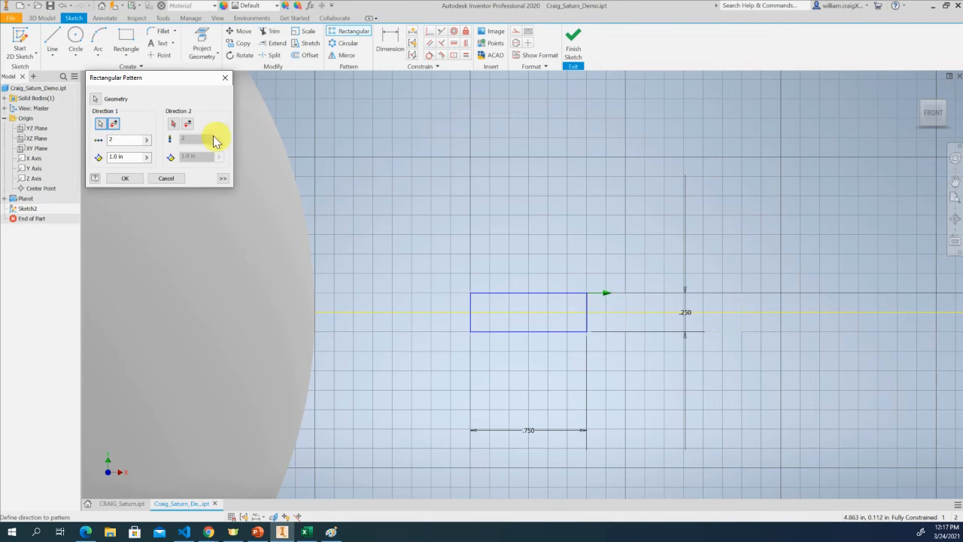
{"action": "left_click", "coordinate": [114, 124]}
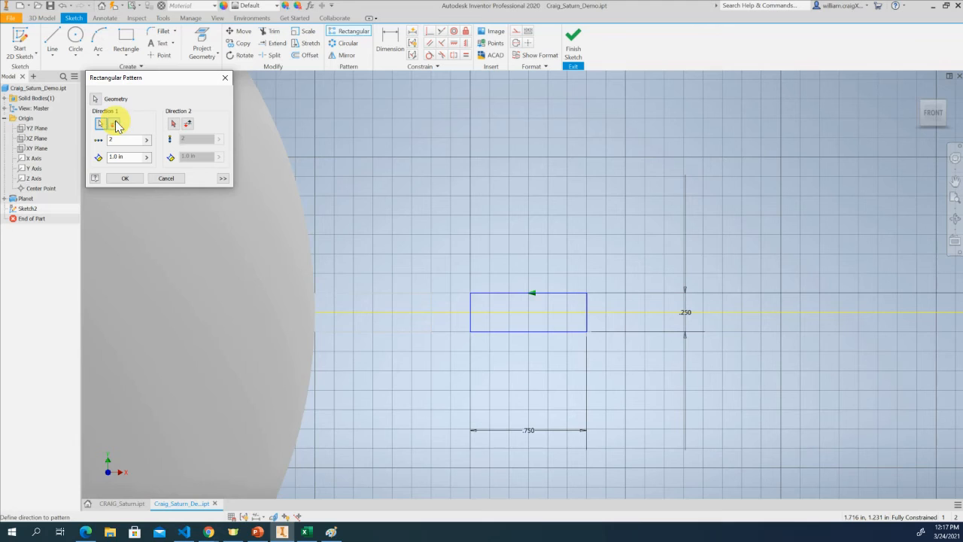
{"action": "left_click", "coordinate": [115, 125]}
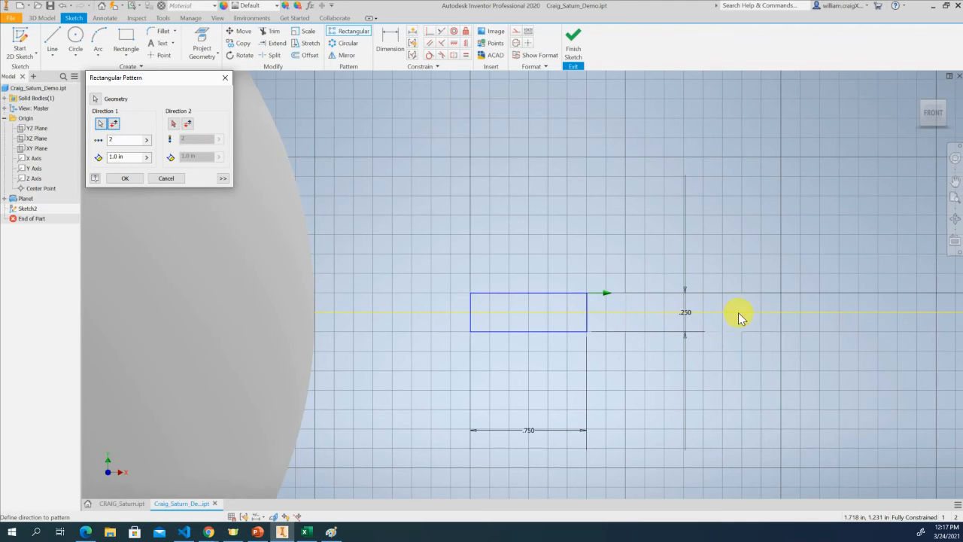
{"action": "left_click", "coordinate": [125, 140]}
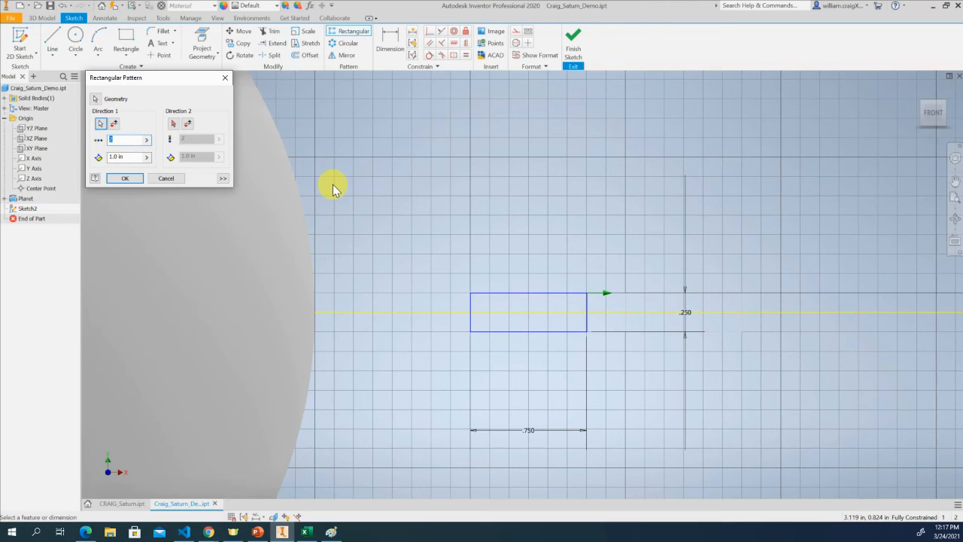
{"action": "left_click", "coordinate": [123, 179]}
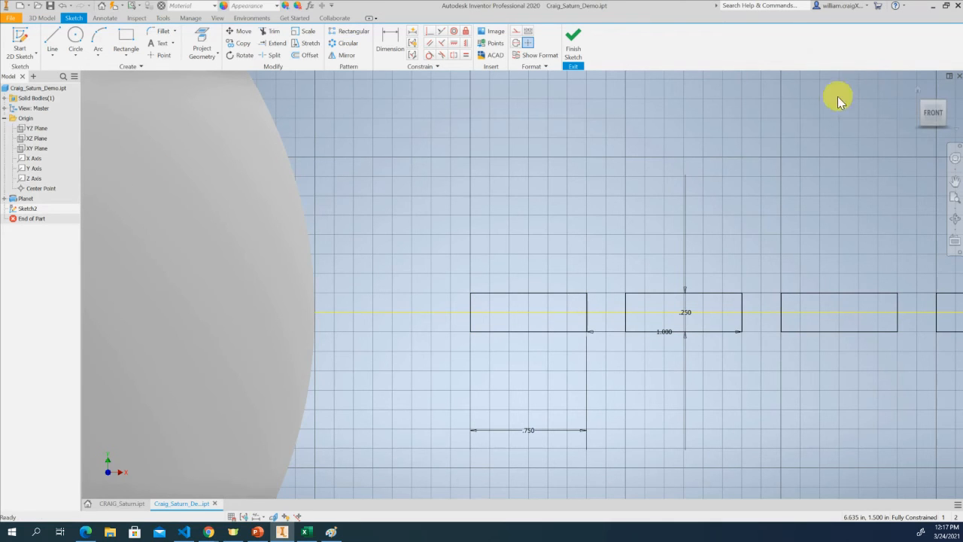
Move the pattern's spacing dimension clear of the second rectangle, just below its lower edge.
{"action": "scroll", "coordinate": [652, 156], "scroll_direction": "up", "scroll_amount": 5}
{"action": "scroll", "coordinate": [654, 156], "scroll_direction": "up", "scroll_amount": 3}
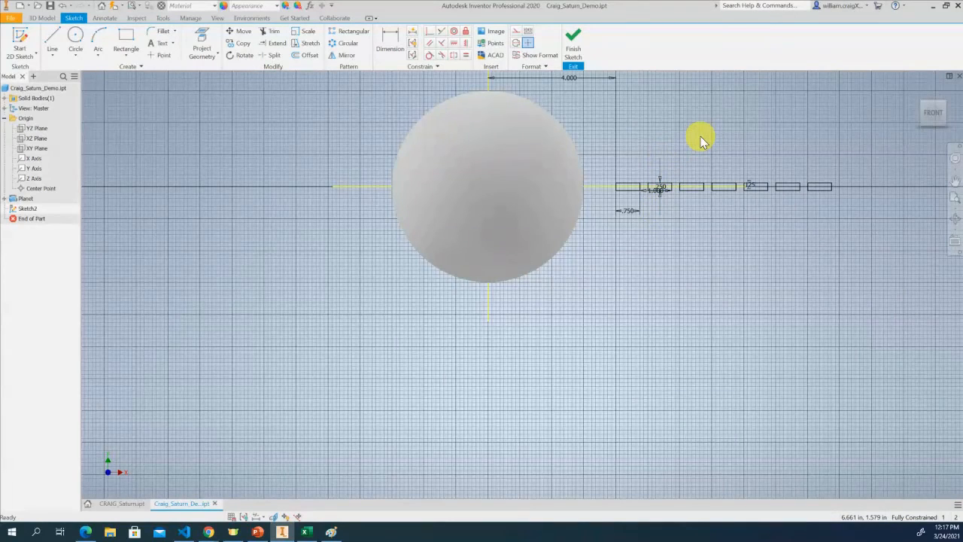
{"action": "scroll", "coordinate": [666, 164], "scroll_direction": "down", "scroll_amount": 4}
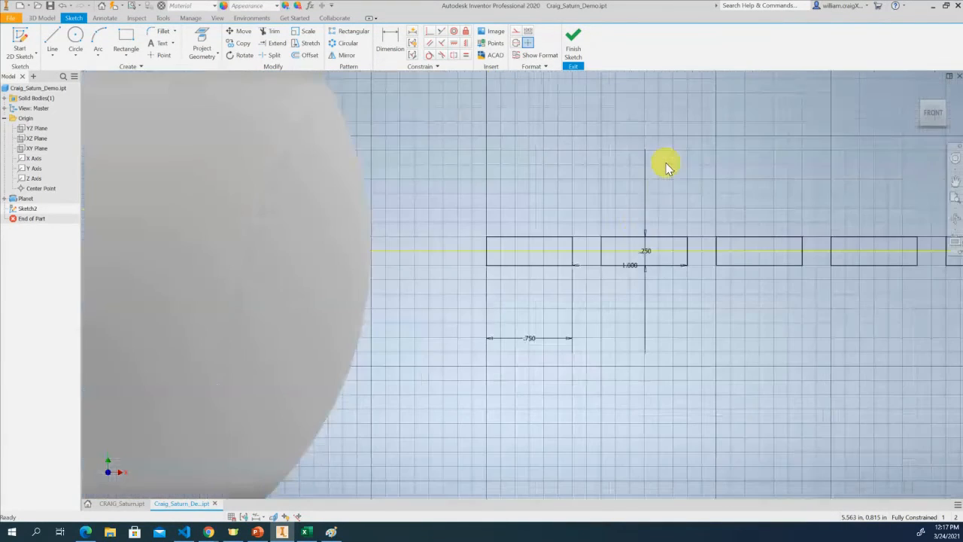
{"action": "scroll", "coordinate": [618, 265], "scroll_direction": "down", "scroll_amount": 2}
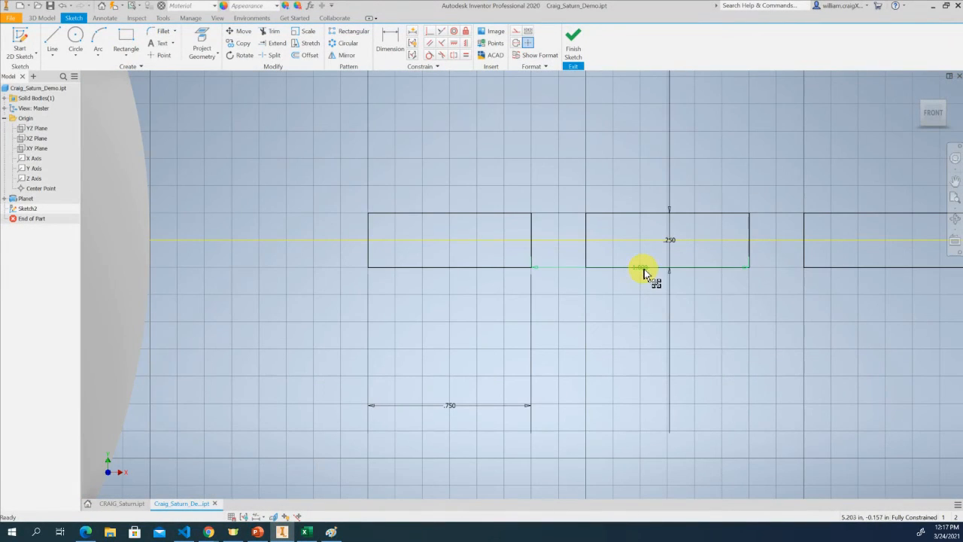
{"action": "left_click", "coordinate": [645, 269]}
{"action": "left_click_drag", "start_coordinate": [645, 269], "coordinate": [644, 294]}
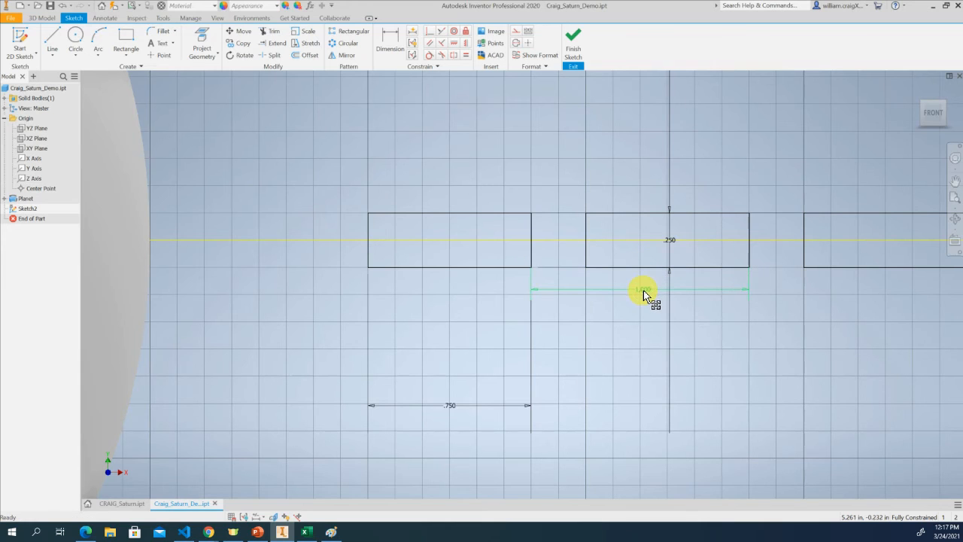
Set the pattern spacing dimension to 1.5 in and finish the sketch.
{"action": "left_click", "coordinate": [644, 290]}
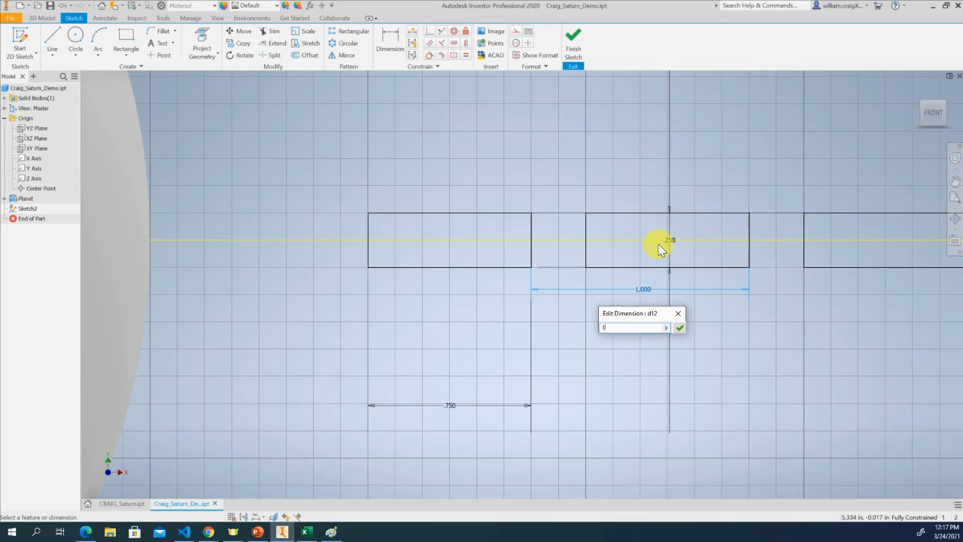
{"action": "key", "text": "Return"}
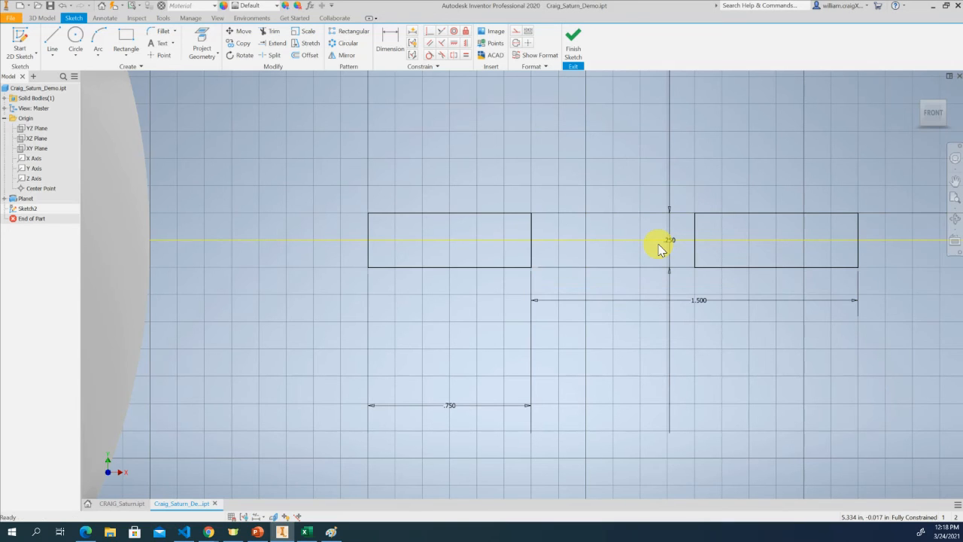
{"action": "scroll", "coordinate": [576, 217], "scroll_direction": "down", "scroll_amount": 10}
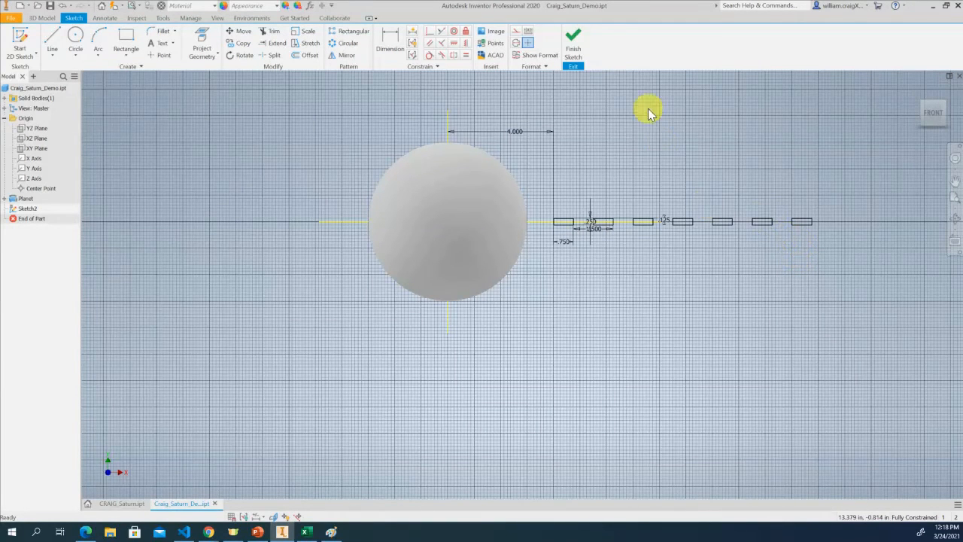
{"action": "left_click", "coordinate": [576, 45]}
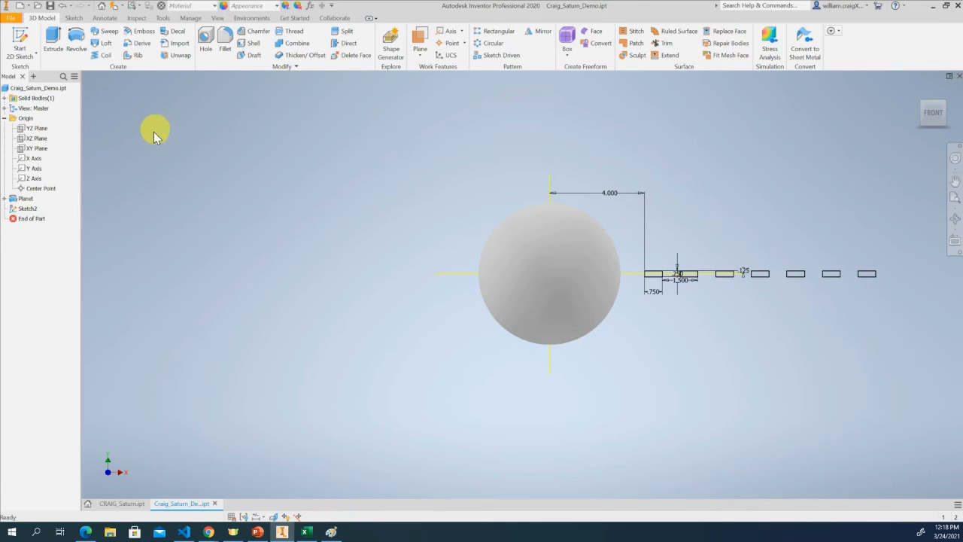
Revolve all the patterned ring profiles a full 360 degrees about the origin Y axis and rename the feature Rings.
{"action": "left_click", "coordinate": [75, 40]}
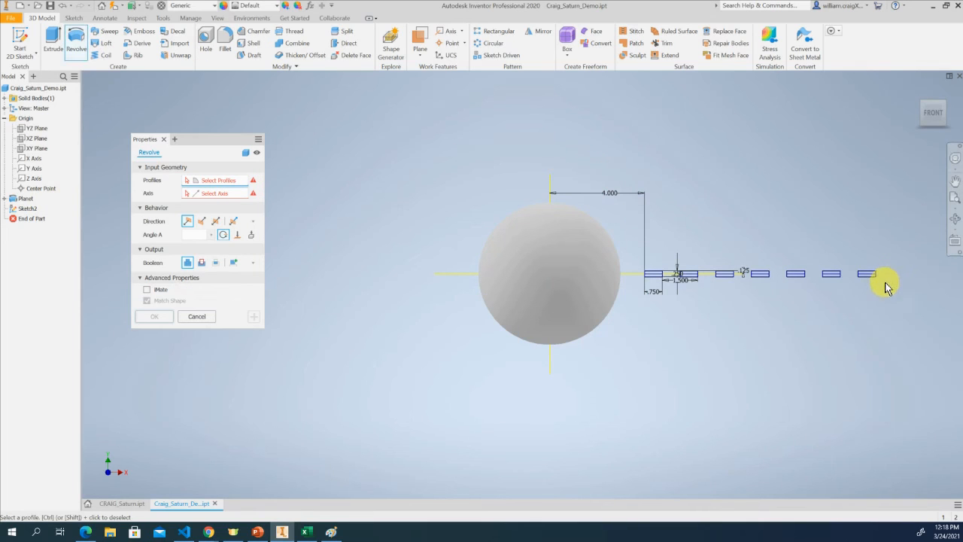
{"action": "mouse_move", "coordinate": [885, 295]}
{"action": "left_mouse_down"}
{"action": "mouse_move", "coordinate": [760, 250]}
{"action": "mouse_move", "coordinate": [643, 243]}
{"action": "left_mouse_up"}
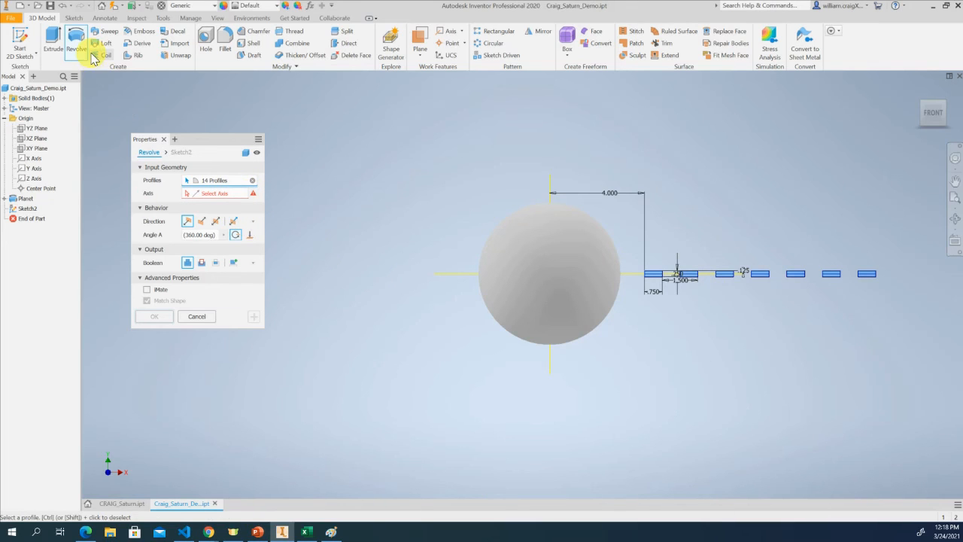
{"action": "left_click", "coordinate": [202, 194]}
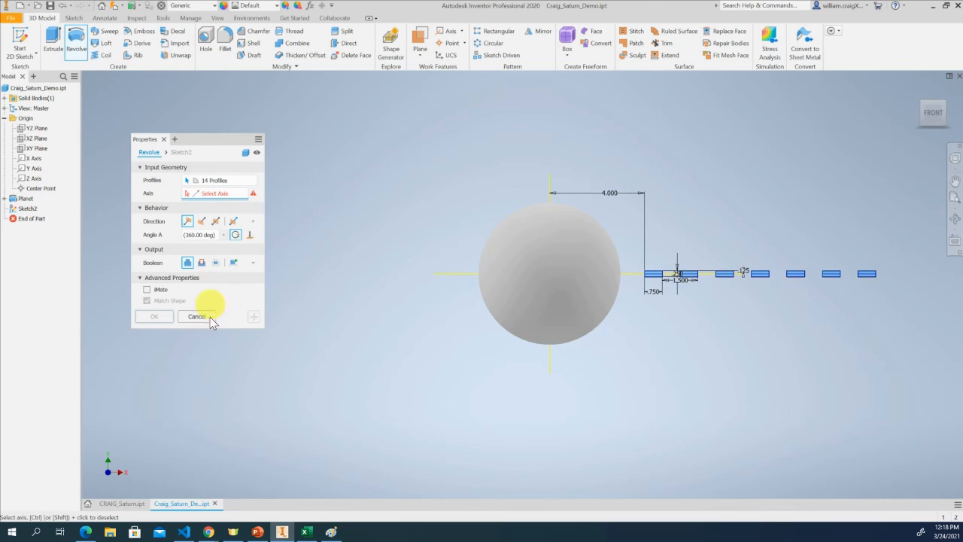
{"action": "left_click", "coordinate": [35, 168]}
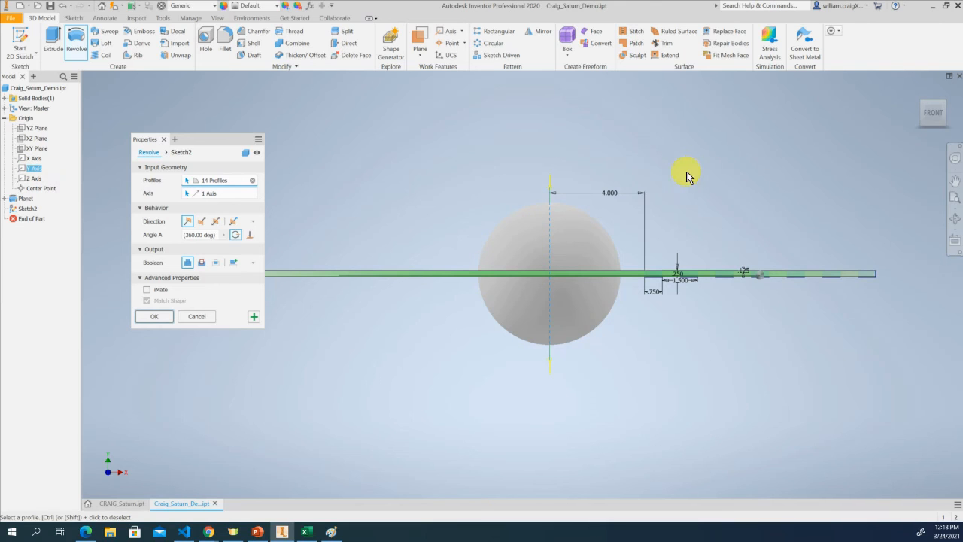
{"action": "mouse_move", "coordinate": [912, 108]}
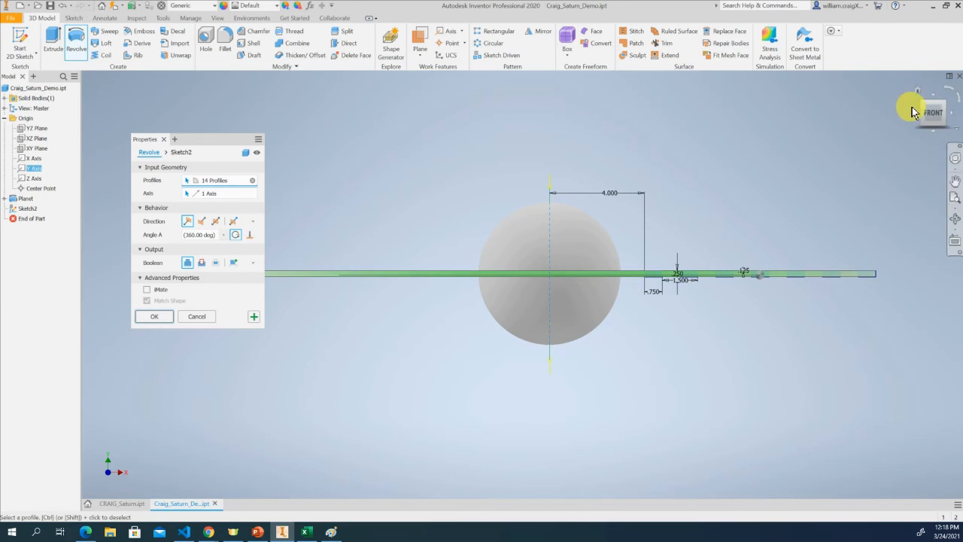
{"action": "left_click", "coordinate": [919, 91]}
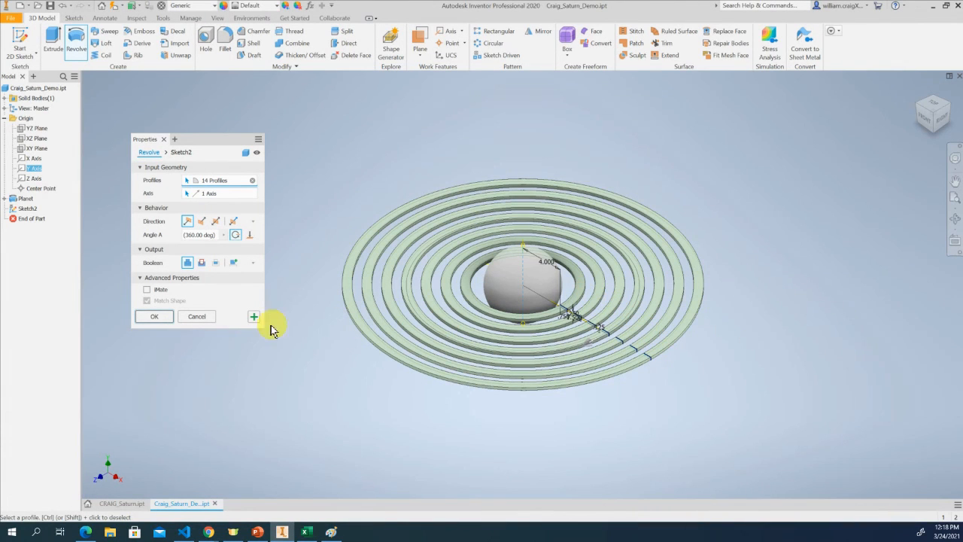
{"action": "left_click", "coordinate": [165, 320]}
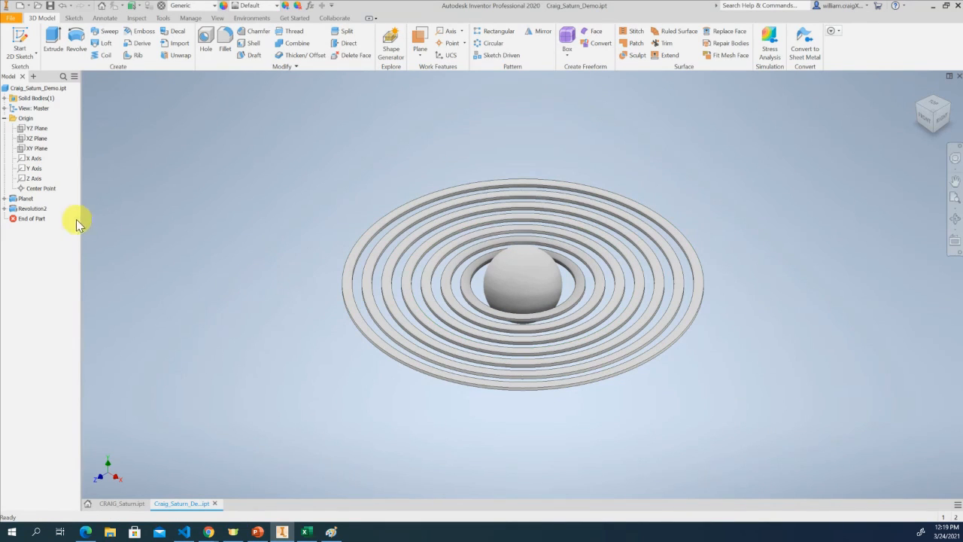
{"action": "left_click", "coordinate": [36, 210]}
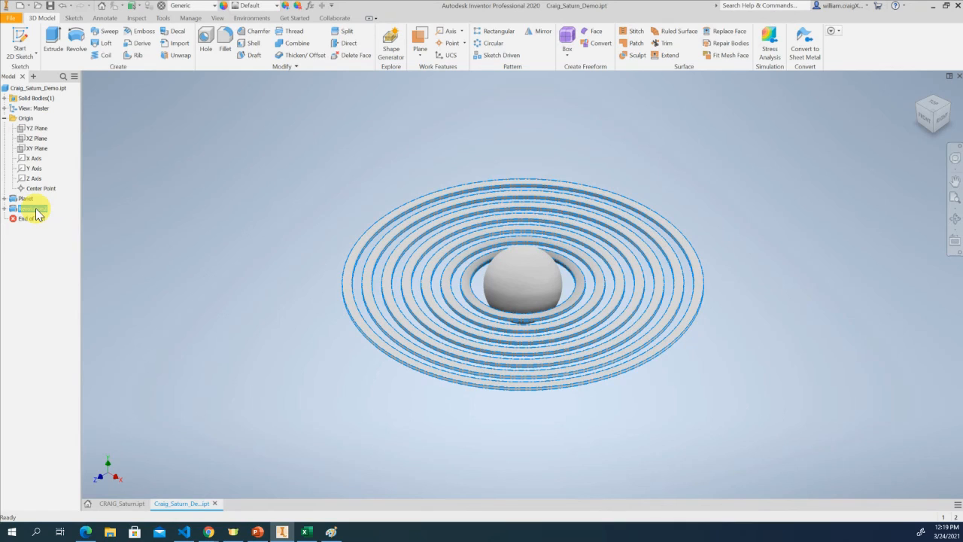
{"action": "left_click", "coordinate": [34, 208]}
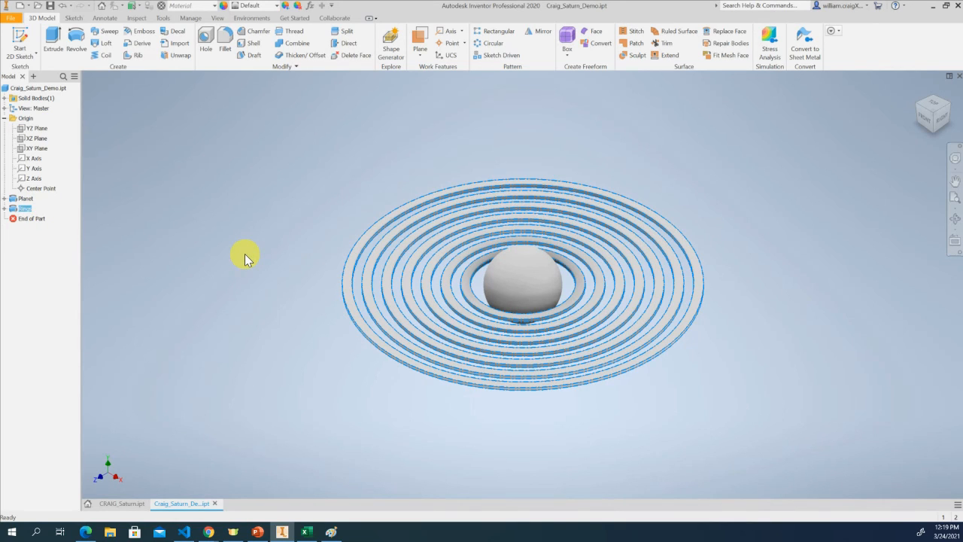
Reopen the sketch under the Rings feature and set the first ring rectangle's width to 1 in.
{"action": "left_click", "coordinate": [5, 209]}
{"action": "left_click", "coordinate": [23, 219]}
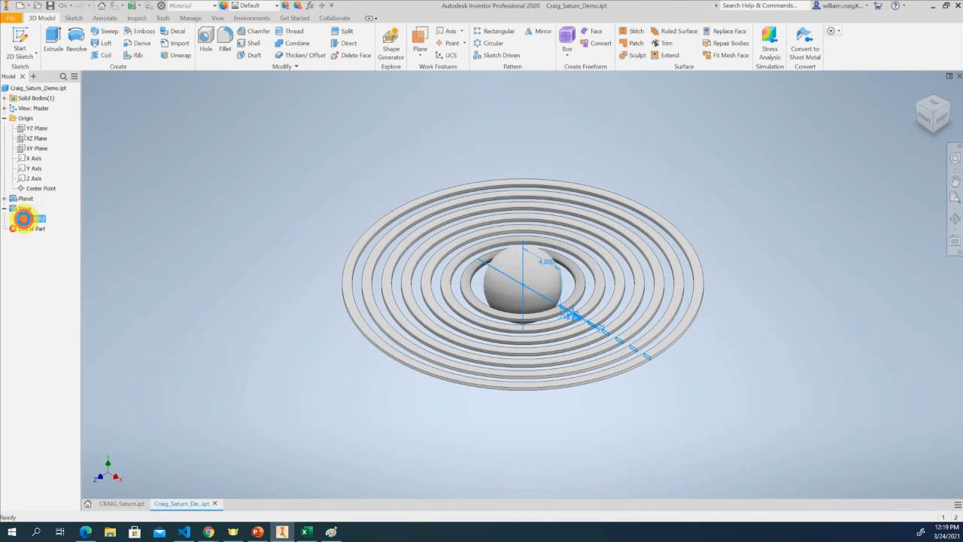
{"action": "double_click", "coordinate": [23, 219]}
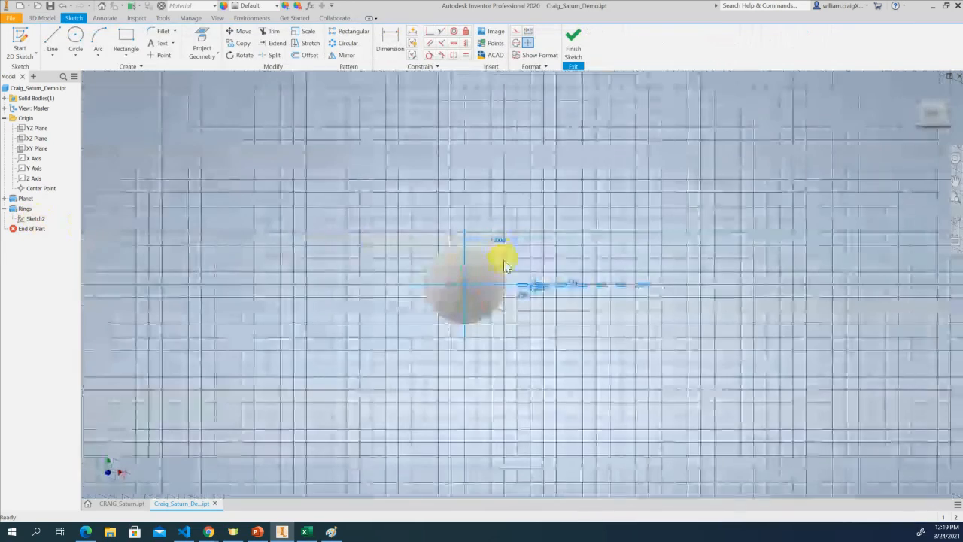
{"action": "scroll", "coordinate": [527, 292], "scroll_direction": "up", "scroll_amount": 5}
{"action": "scroll", "coordinate": [529, 291], "scroll_direction": "down", "scroll_amount": 6}
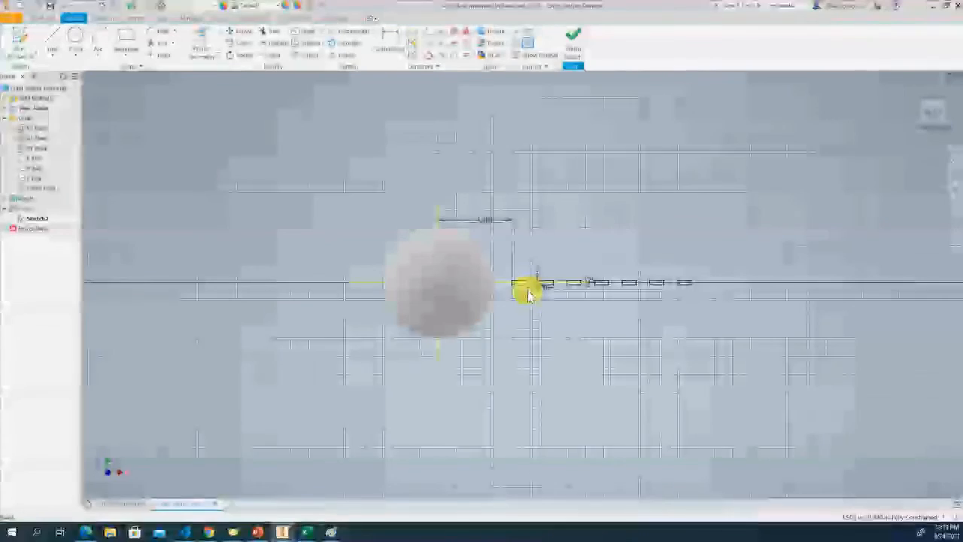
{"action": "scroll", "coordinate": [527, 292], "scroll_direction": "down", "scroll_amount": 6}
{"action": "left_click", "coordinate": [379, 366]}
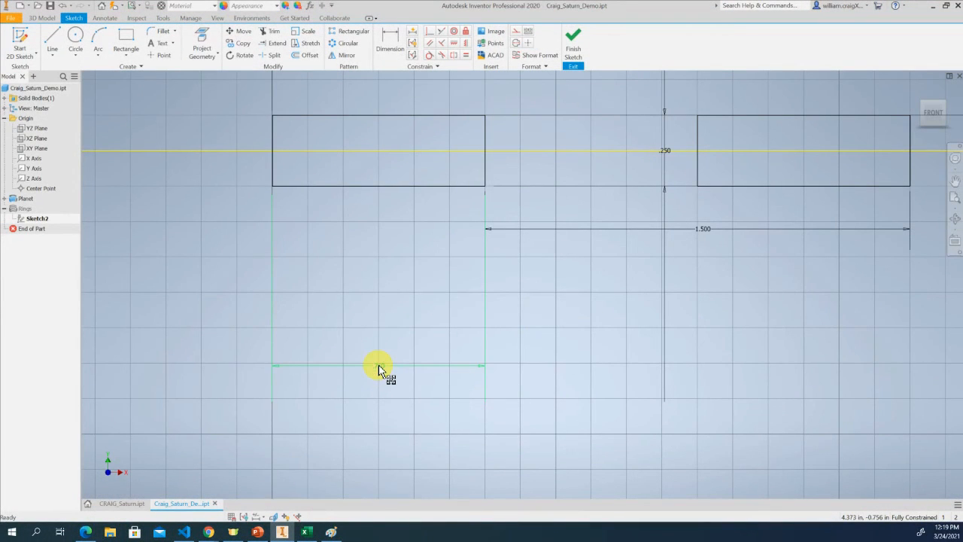
{"action": "left_click", "coordinate": [388, 40]}
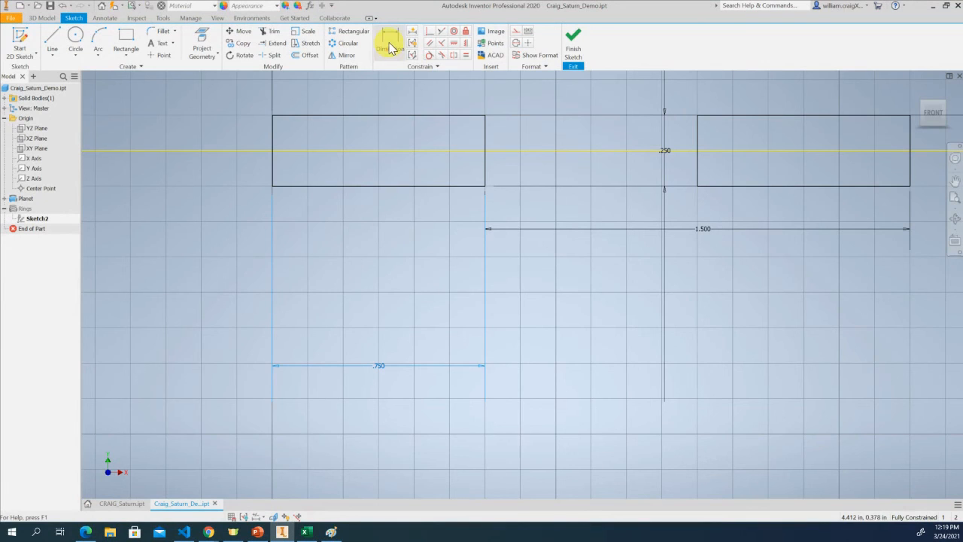
{"action": "left_click", "coordinate": [381, 365]}
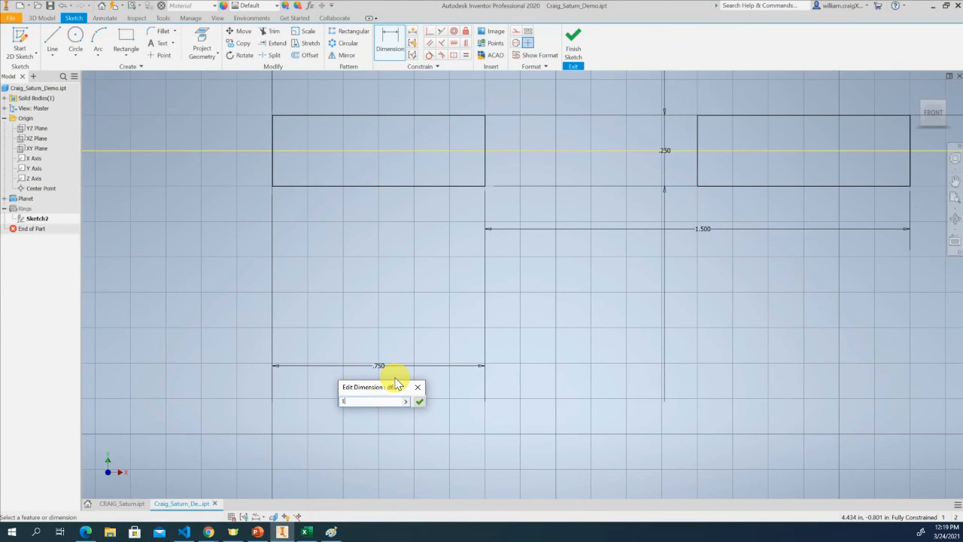
{"action": "type", "text": "1"}
{"action": "key", "text": "Return"}
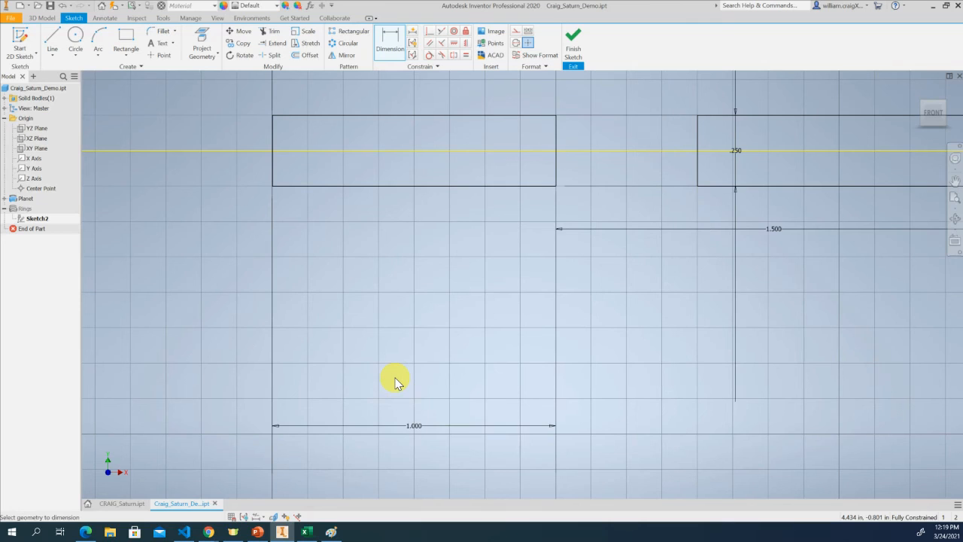
Finish the ring sketch to rebuild the rings and collapse the Rings feature in the model tree.
{"action": "scroll", "coordinate": [548, 343], "scroll_direction": "down", "scroll_amount": 3}
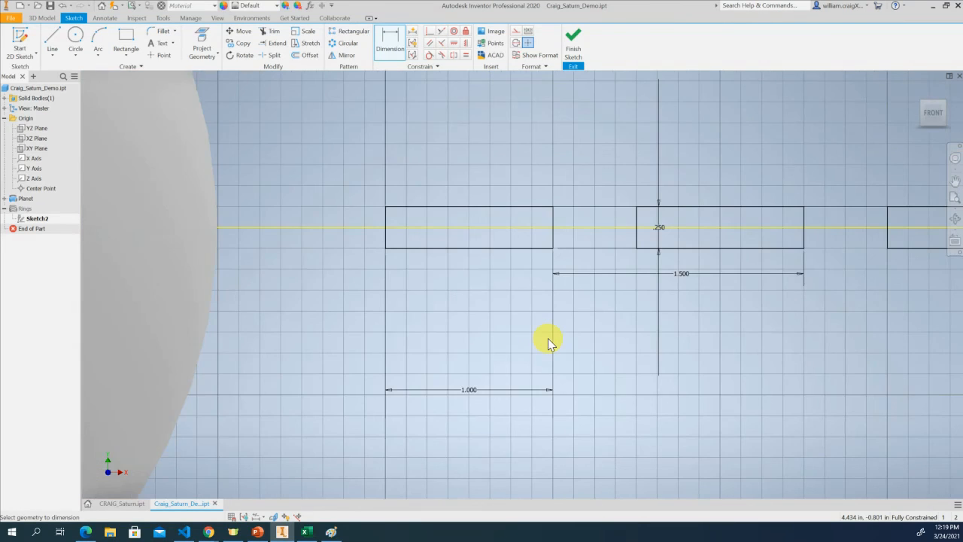
{"action": "scroll", "coordinate": [548, 342], "scroll_direction": "down", "scroll_amount": 5}
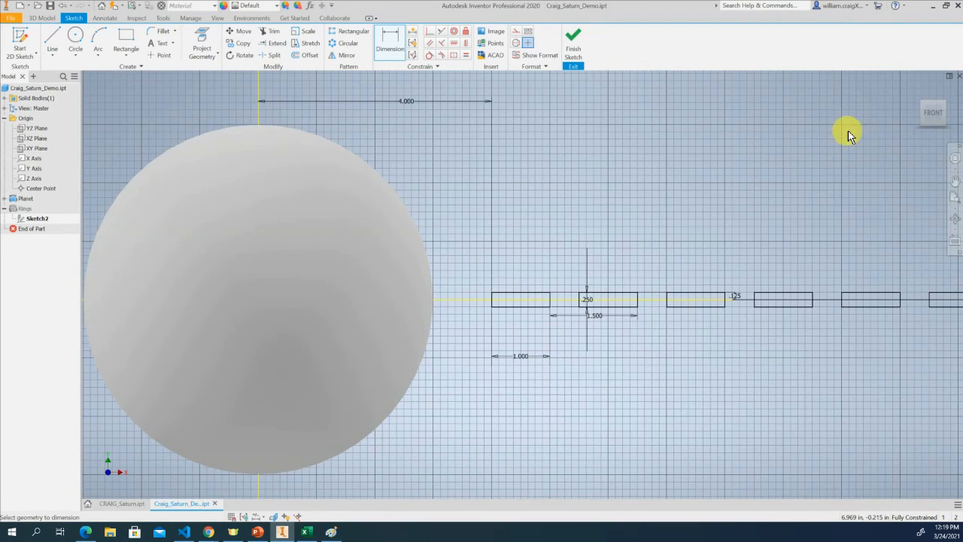
{"action": "left_click", "coordinate": [574, 45]}
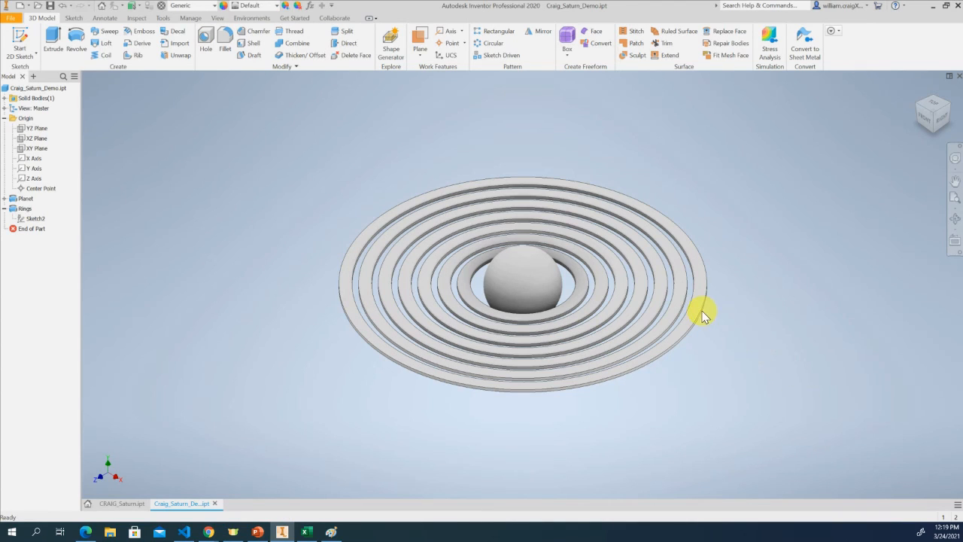
{"action": "left_click", "coordinate": [4, 209]}
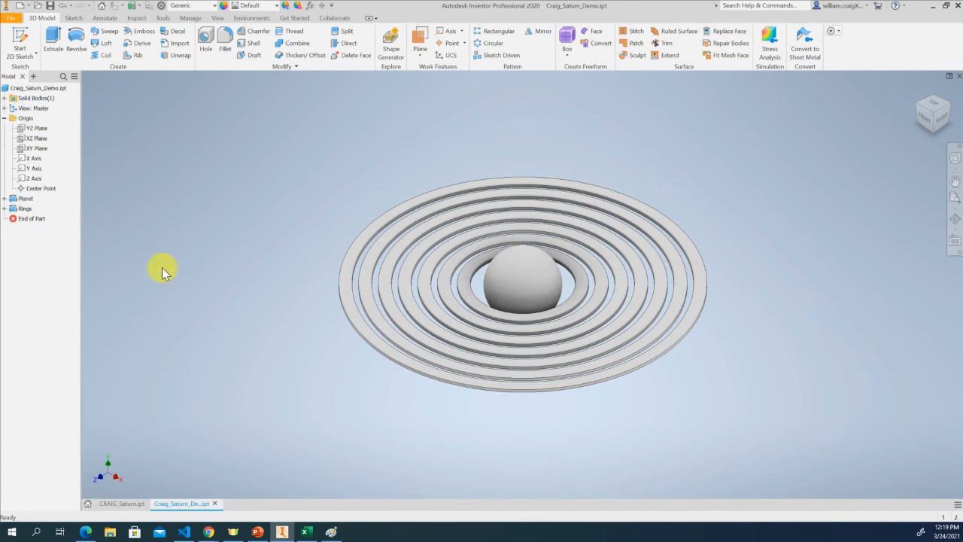